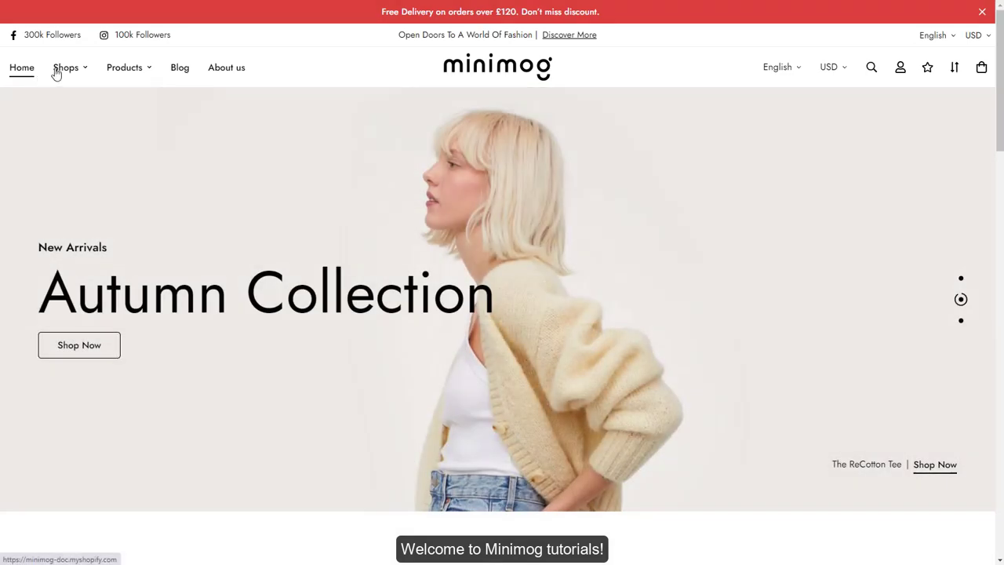
- Look over the storefront's Shops menu, then open and close the search overlay
mouse_move(82, 72)
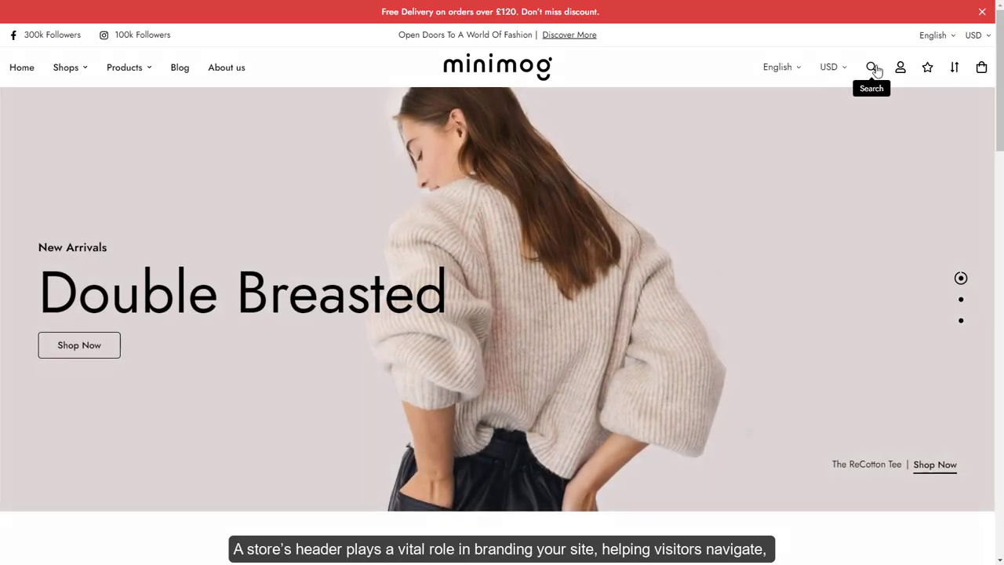
left_click(871, 69)
left_click(866, 112)
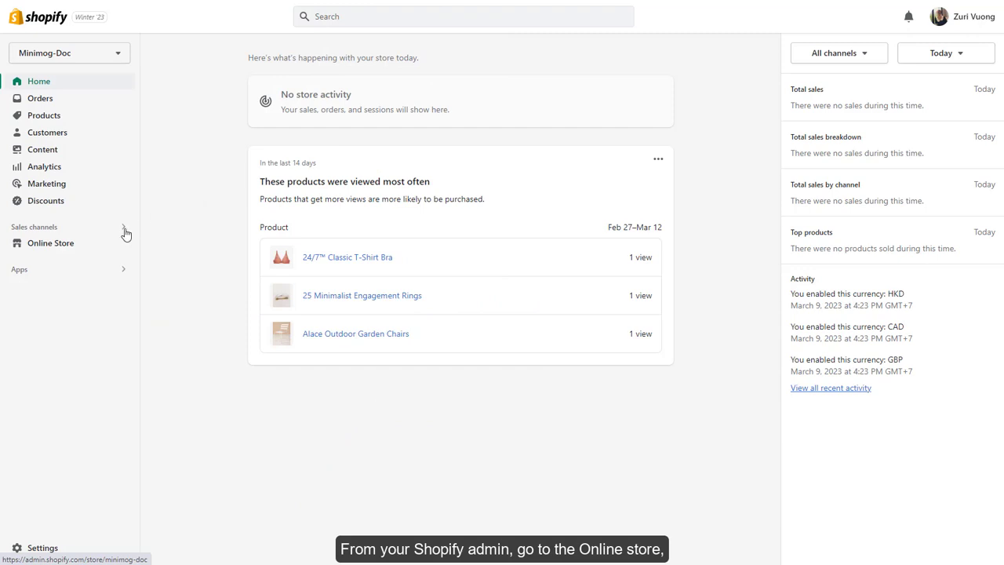
- Launch the theme editor for MINIMOG v3.2.2 from the Online Store themes page
left_click(94, 245)
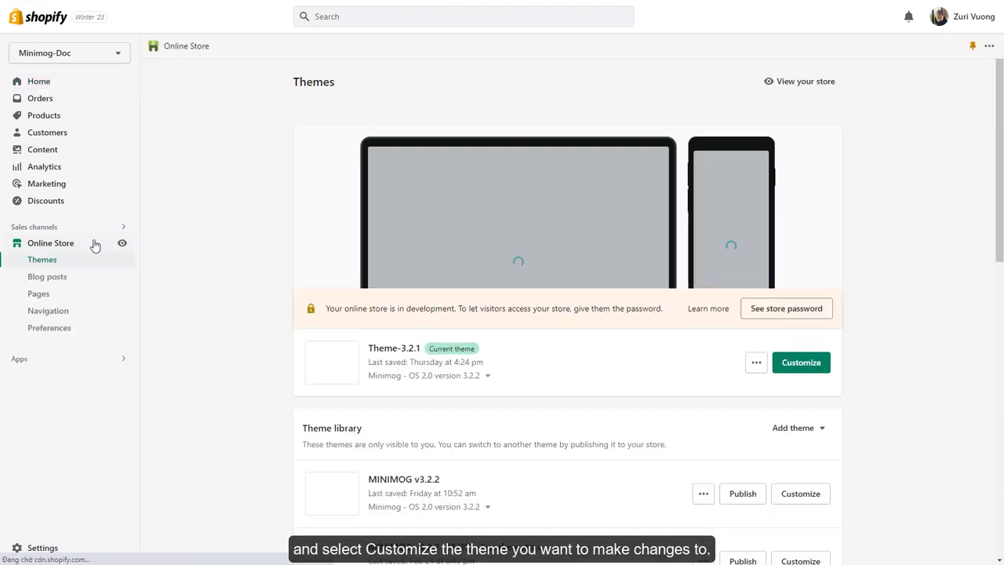
left_click(801, 362)
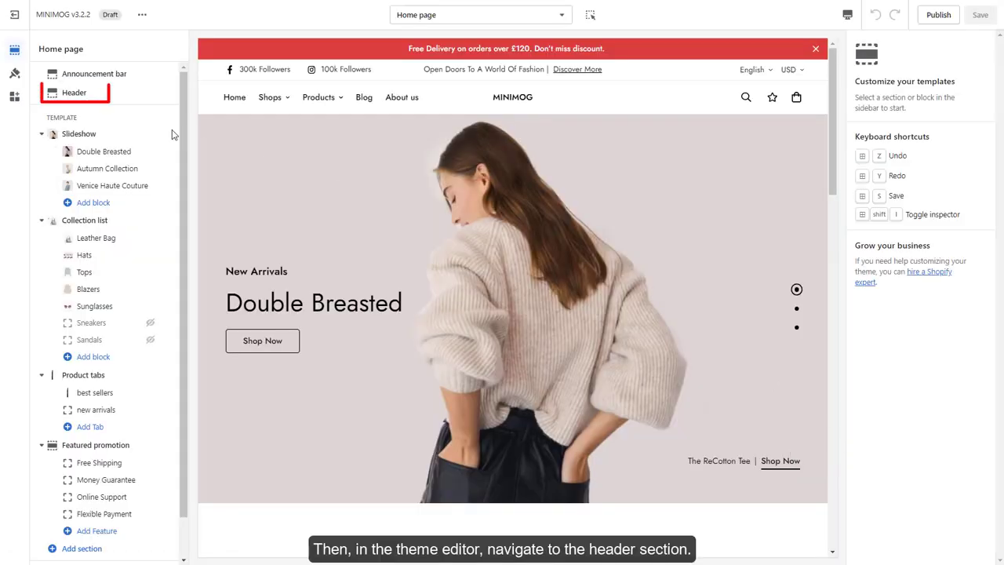
- Open the Header section settings, leaving the Logo center 1 design and Default container type unchanged
left_click(113, 99)
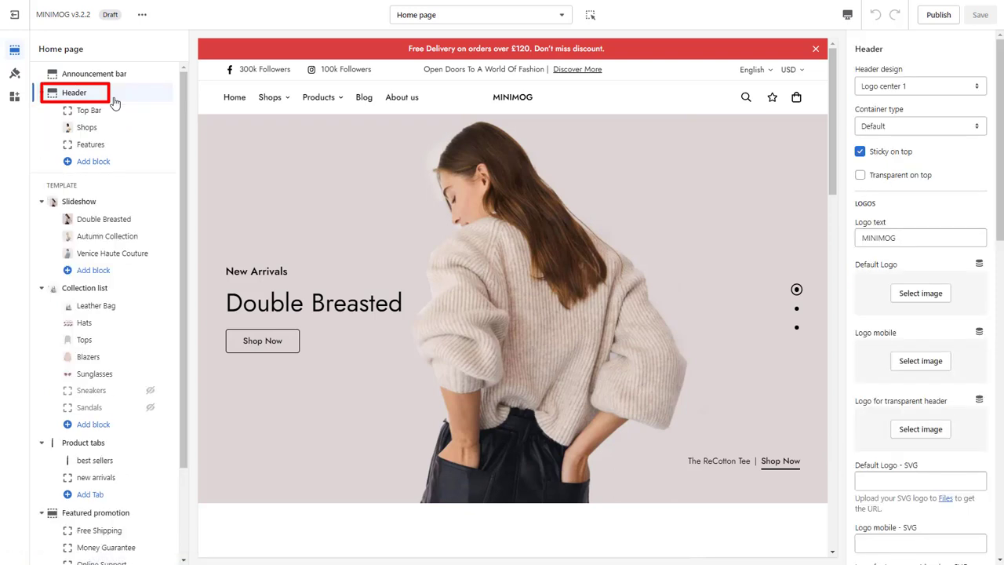
left_click(973, 91)
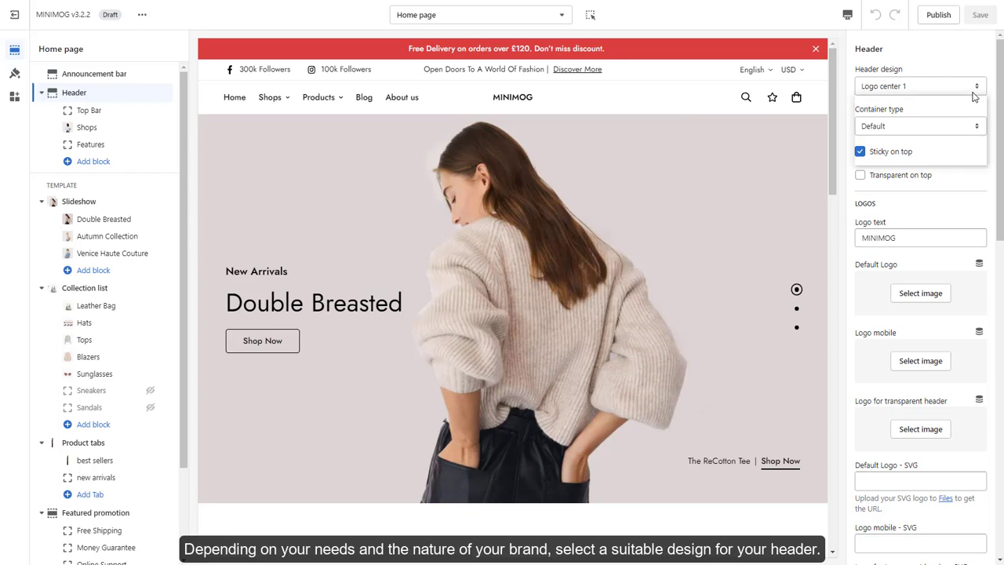
left_click(973, 93)
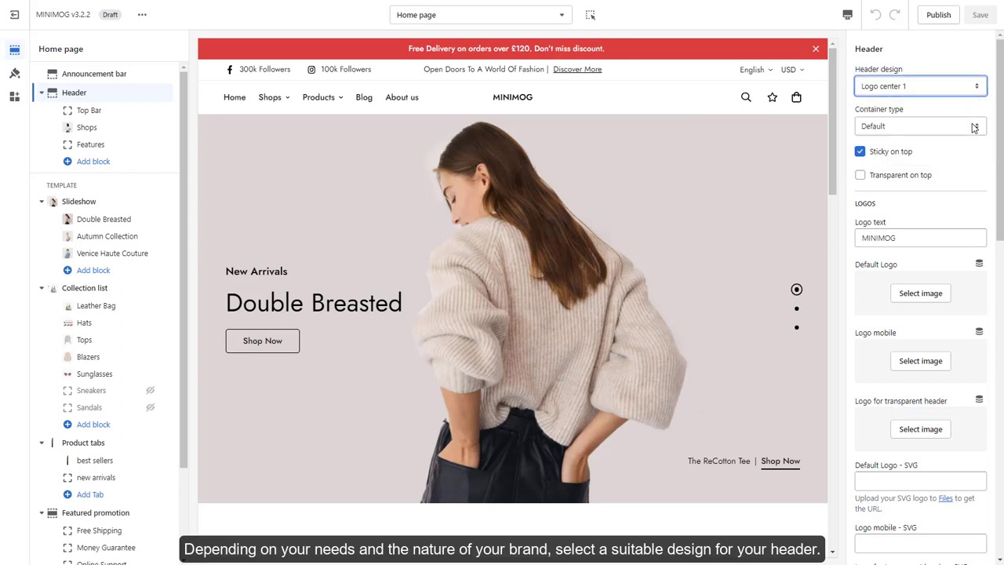
left_click(974, 128)
left_click(974, 128)
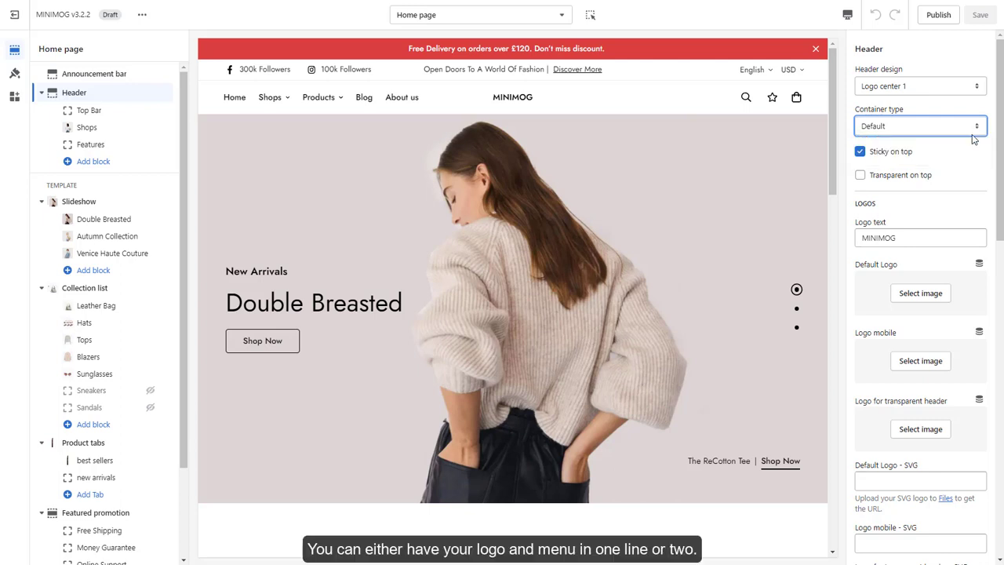
left_click(974, 175)
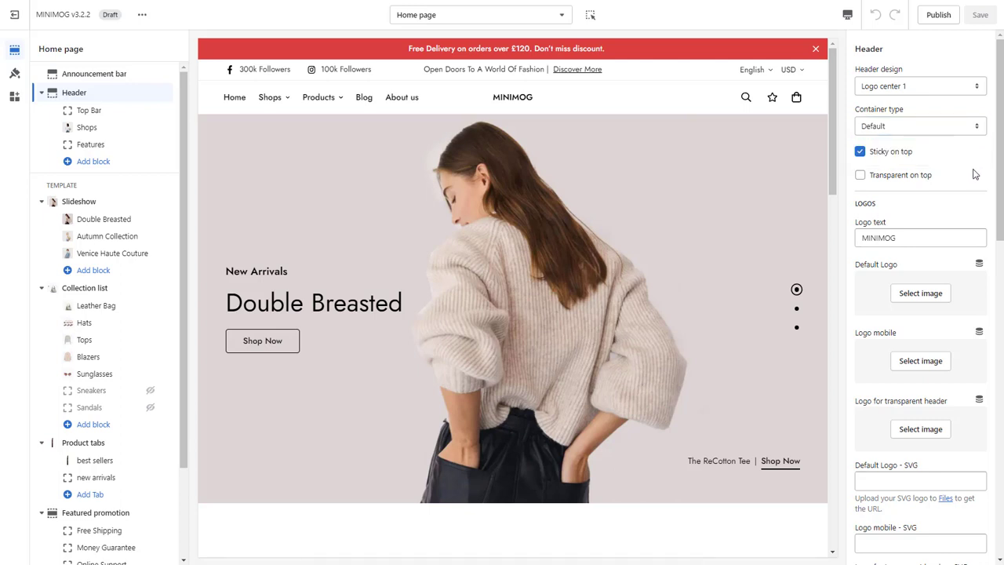
scroll(975, 174, "down", 3)
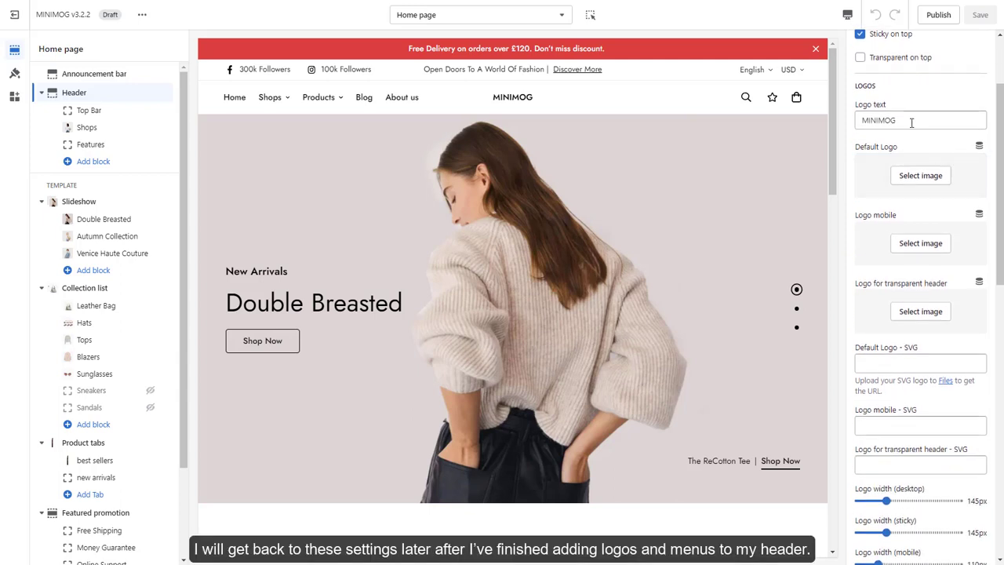
- Replace the header logo text with 'My store' and begin choosing a Default Logo image
double_click(911, 122)
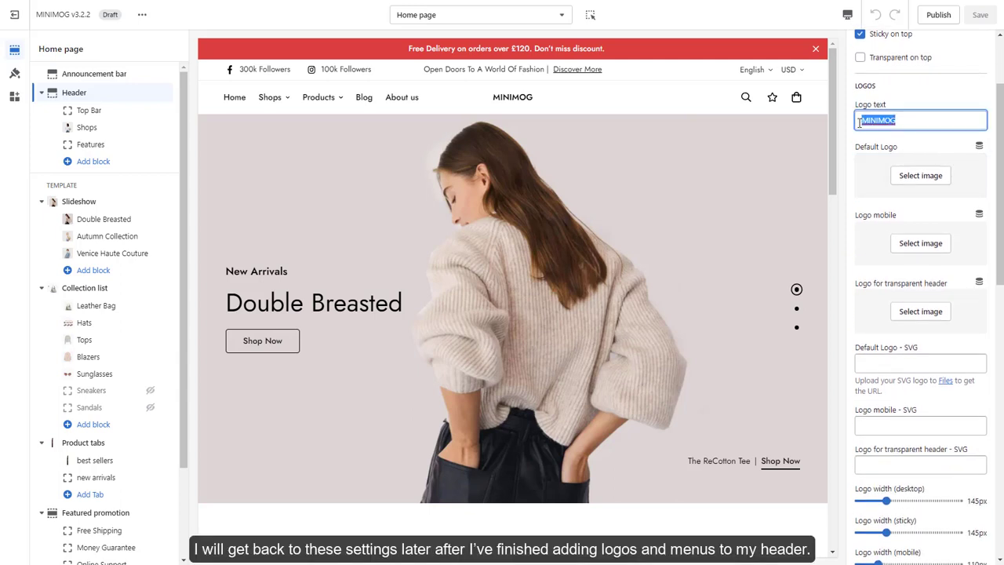
type("My store")
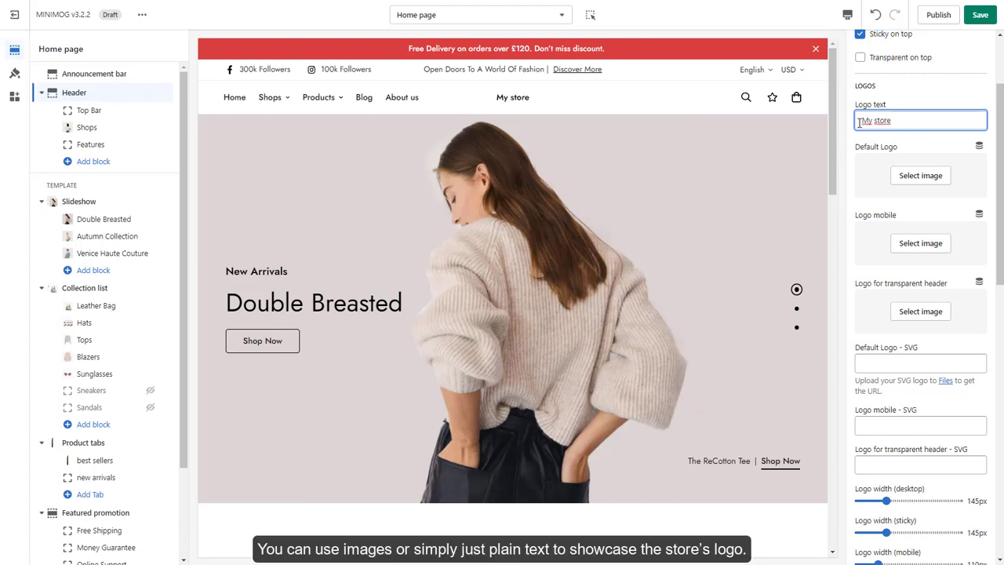
left_click(907, 177)
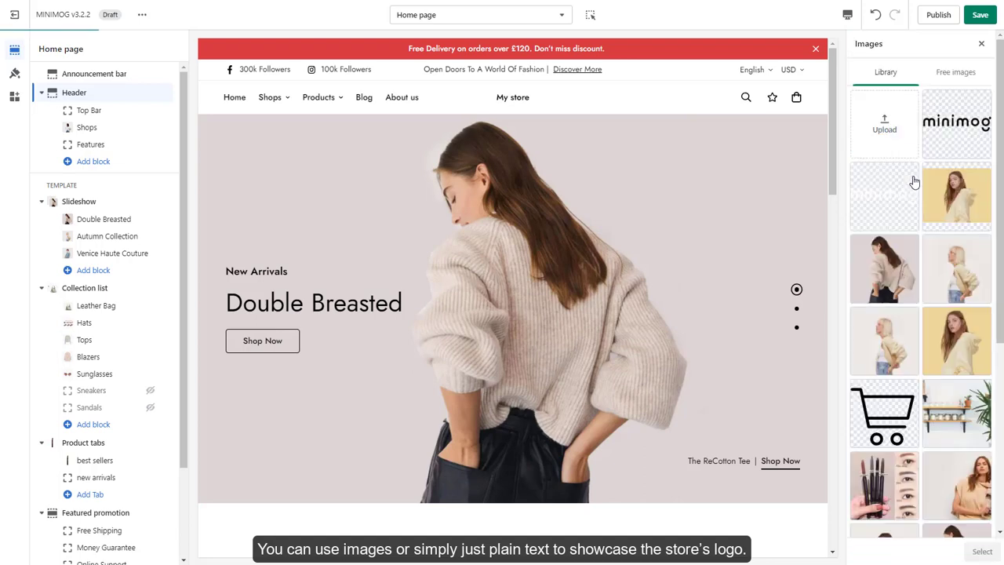
- Set minimog_logo_dark as the default logo and minimog_logo_light for the transparent header
left_click(945, 141)
left_click(982, 551)
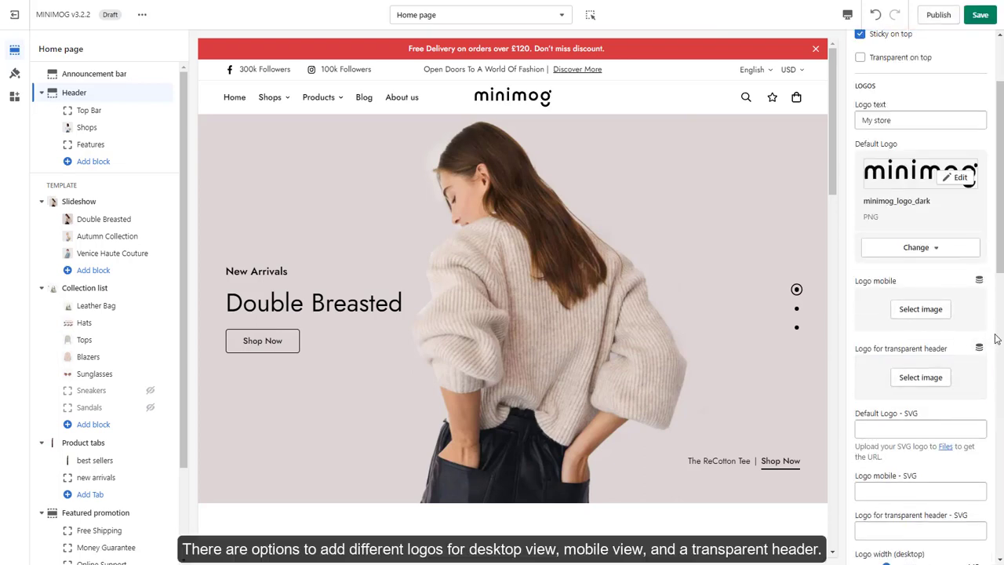
scroll(990, 334, "down", 1)
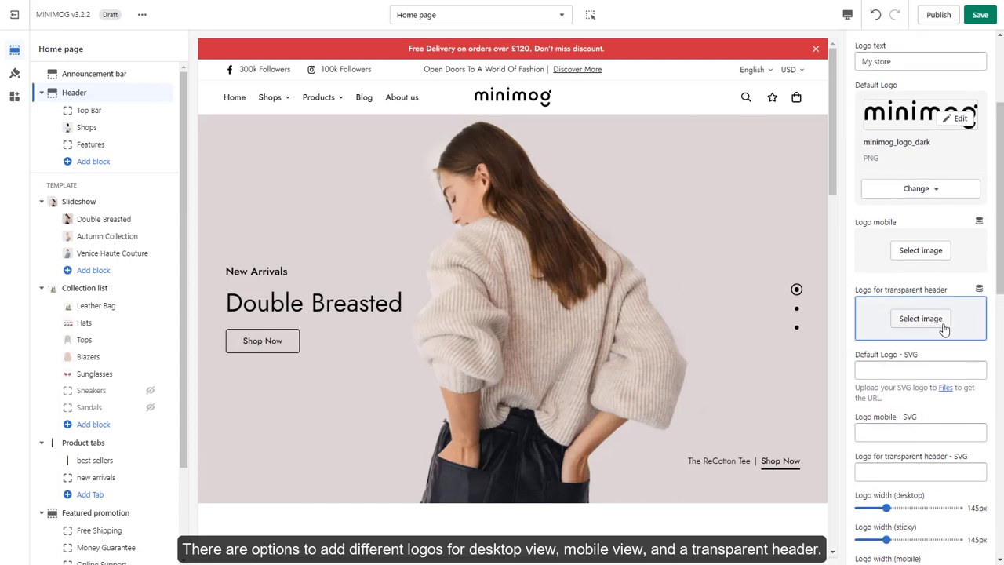
left_click(945, 329)
left_click(891, 210)
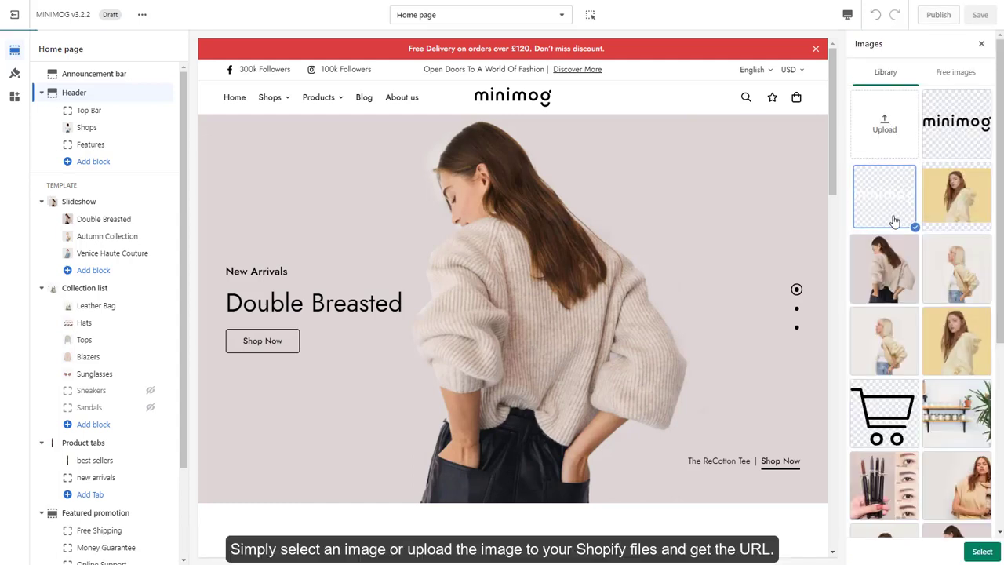
left_click(978, 550)
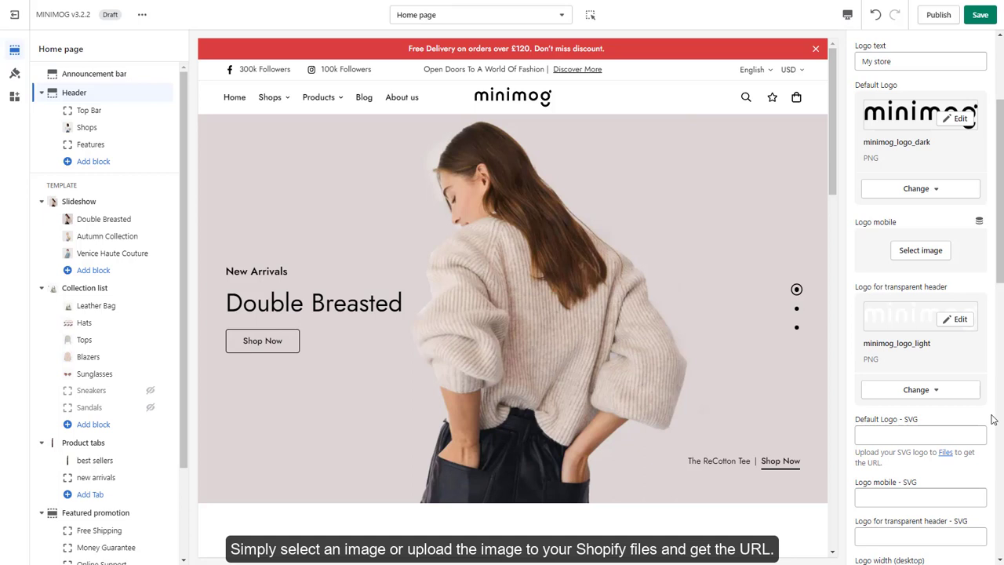
- Set the logo width to 185px on desktop and 155px on mobile
scroll(992, 420, "down", 3)
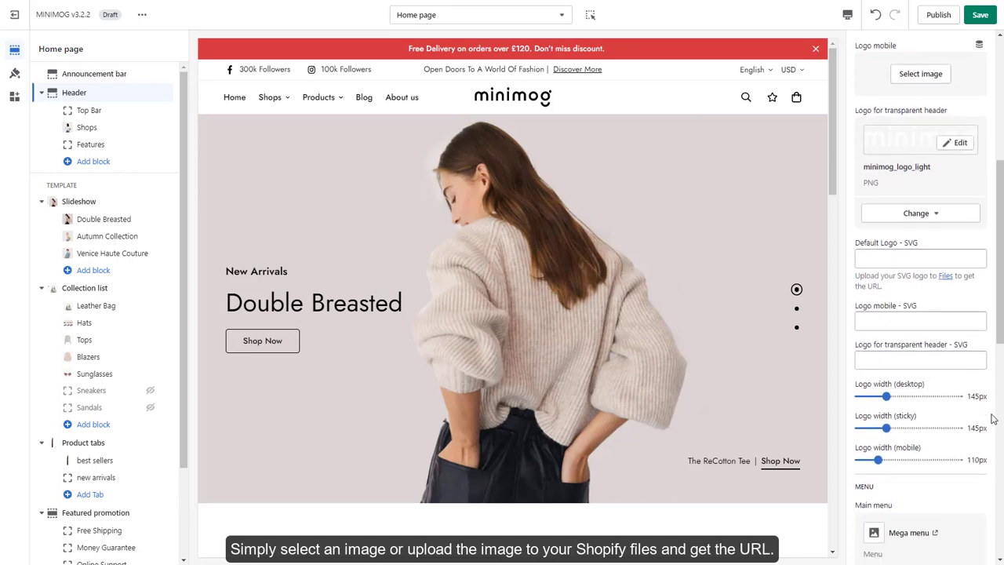
left_click_drag(856, 276, 888, 292)
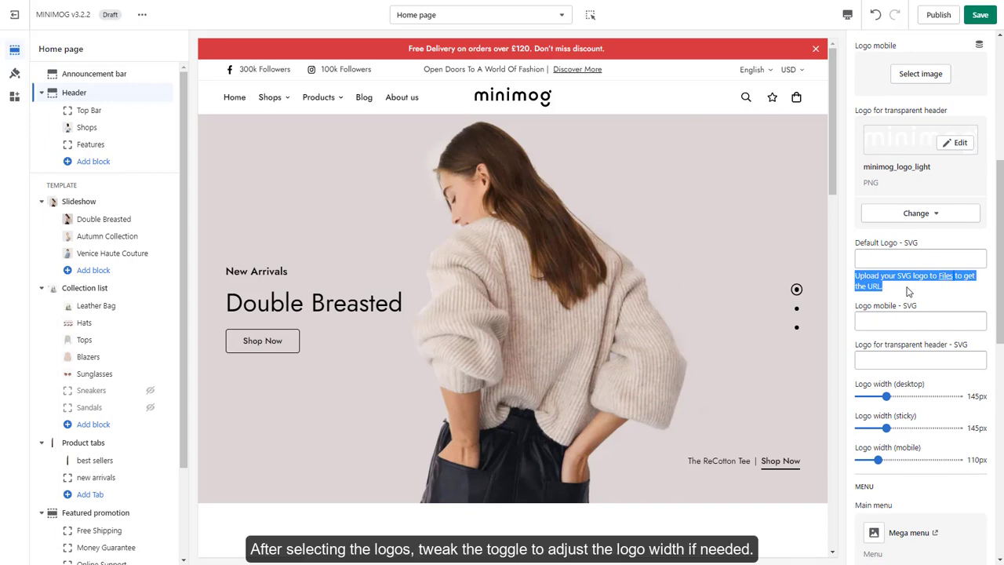
left_click(910, 292)
scroll(909, 298, "down", 2)
left_click_drag(886, 278, 895, 279)
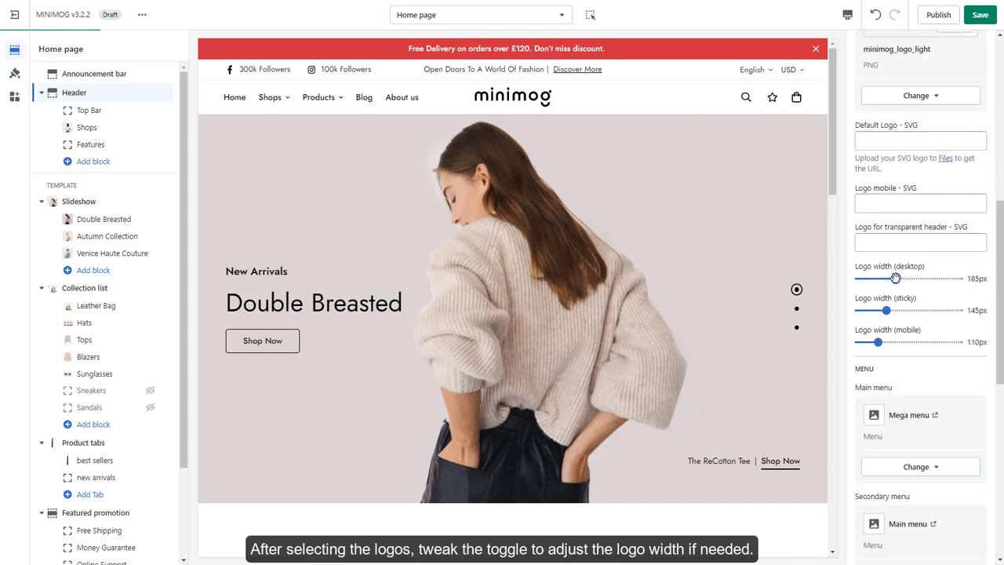
left_click(846, 15)
left_click_drag(877, 341, 888, 342)
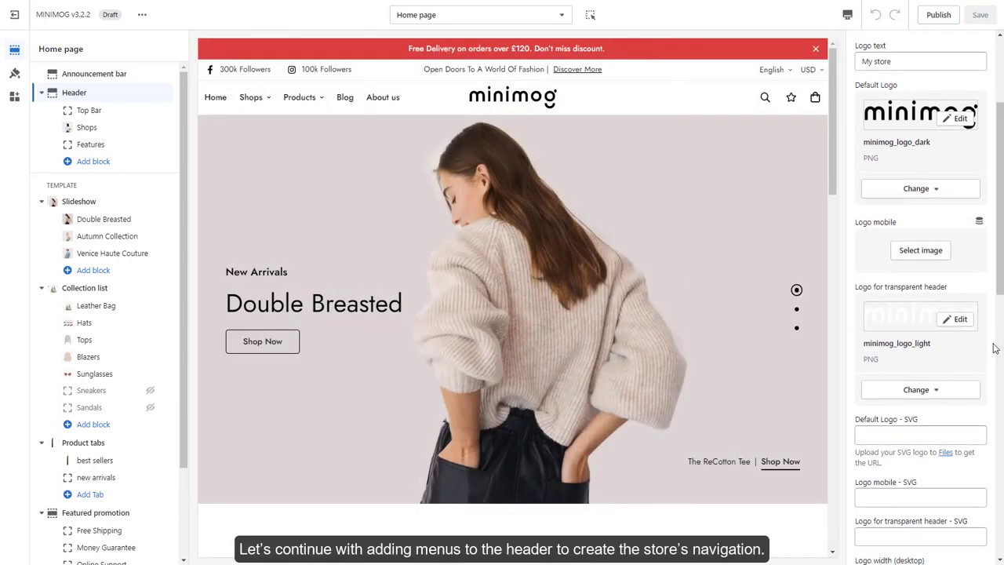
- Turn on Uppercase first level so the menu shows HOME, SHOPS, PRODUCTS, BLOG and ABOUT US
scroll(993, 348, "down", 7)
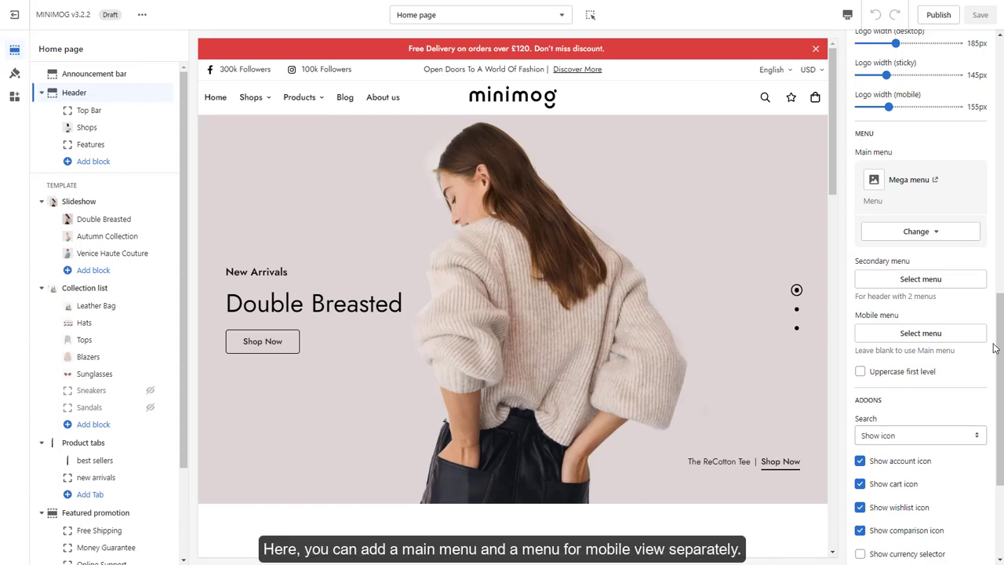
left_click(924, 377)
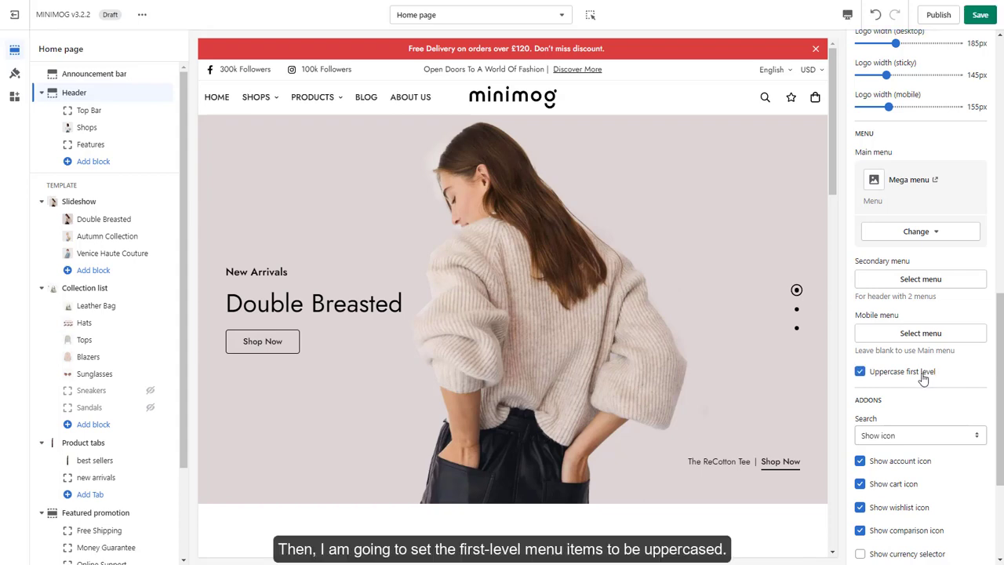
scroll(924, 378, "up", 7)
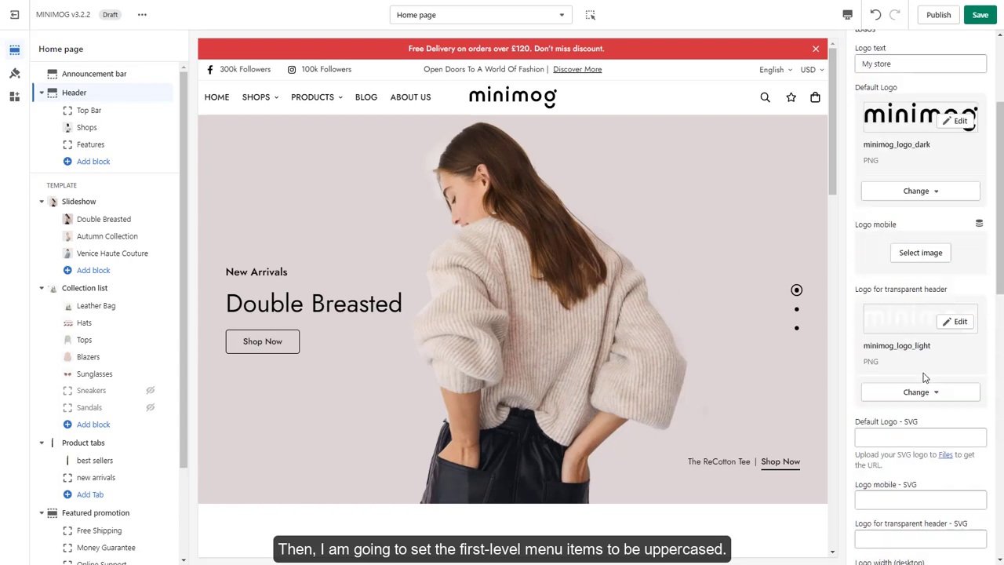
scroll(924, 377, "up", 3)
- Try the Logo left, logo-center two-line and logo-left-with-menu-below header designs
left_click(941, 86)
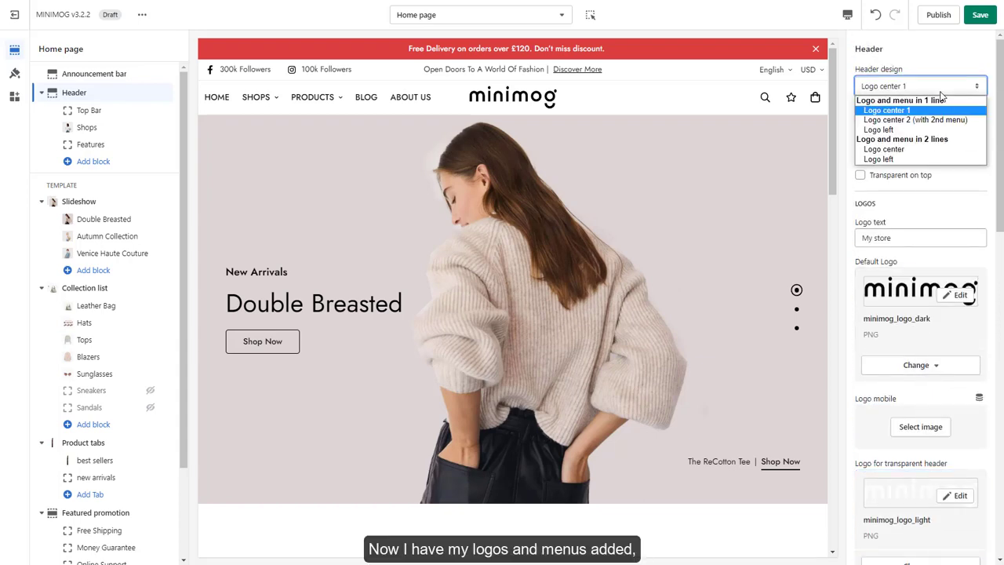
left_click(975, 129)
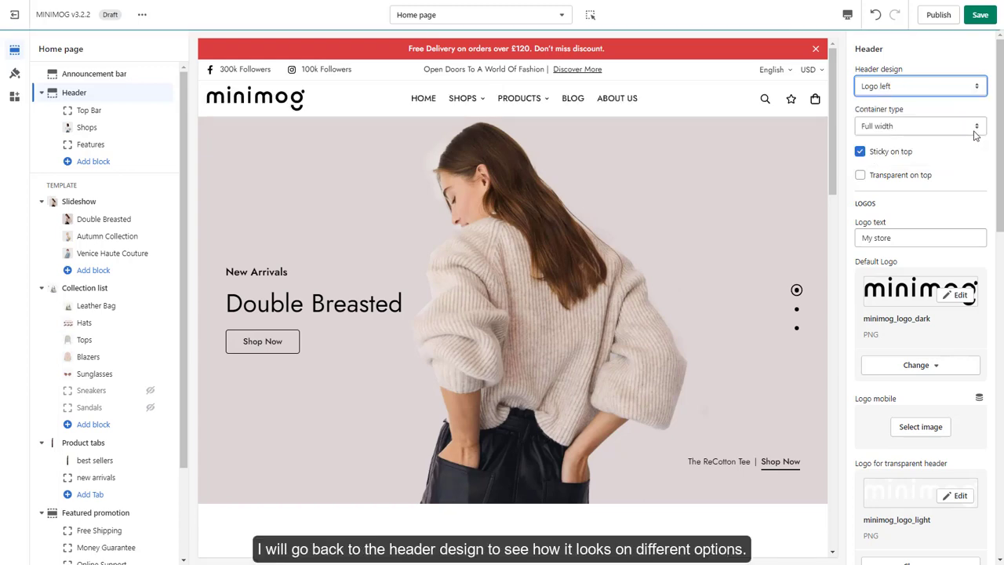
left_click(952, 85)
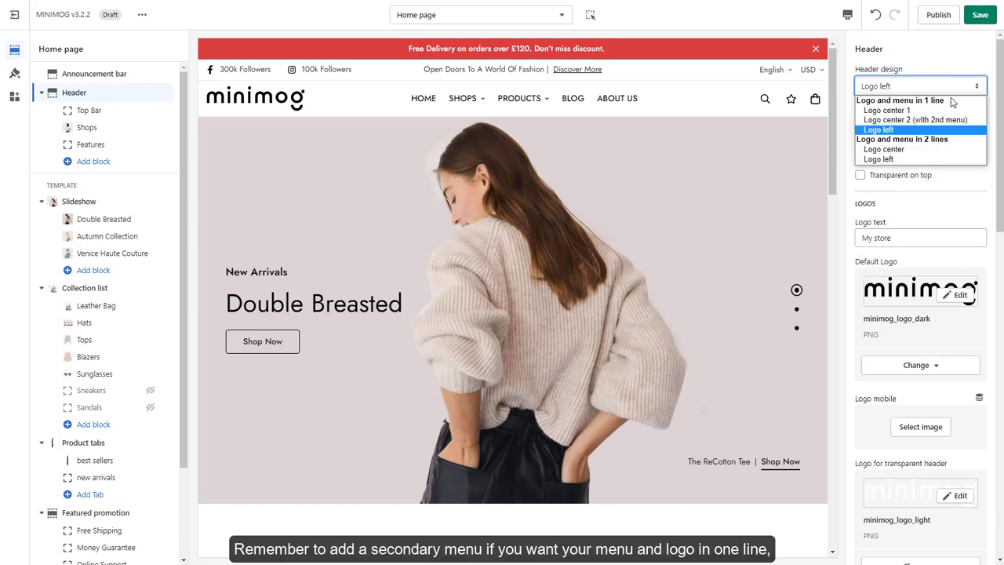
left_click(950, 147)
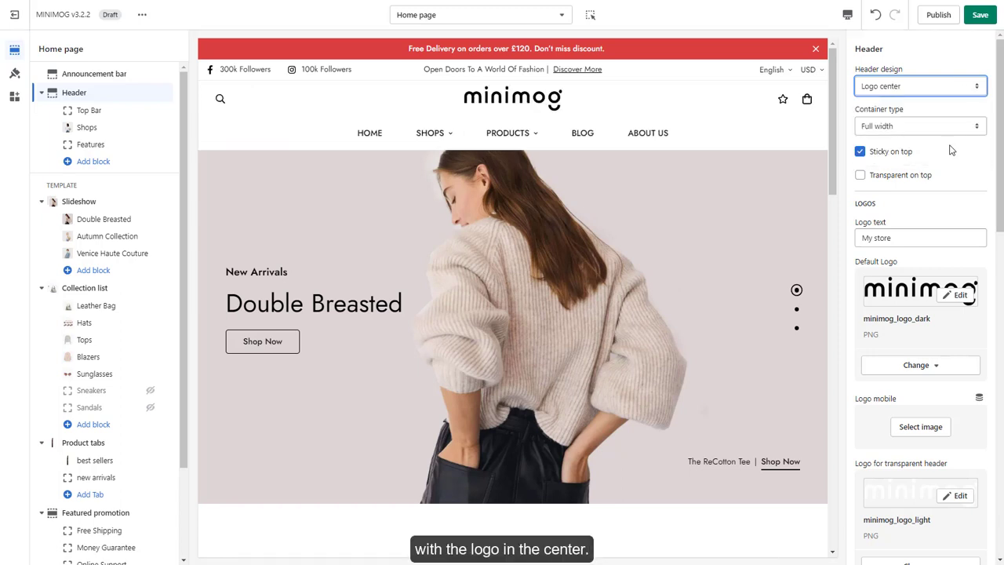
left_click(945, 88)
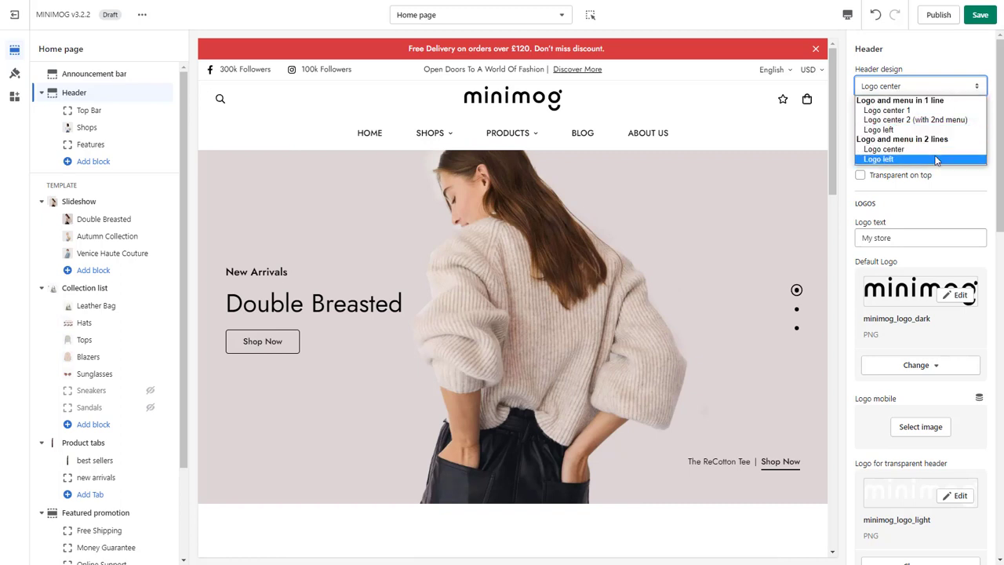
left_click(935, 157)
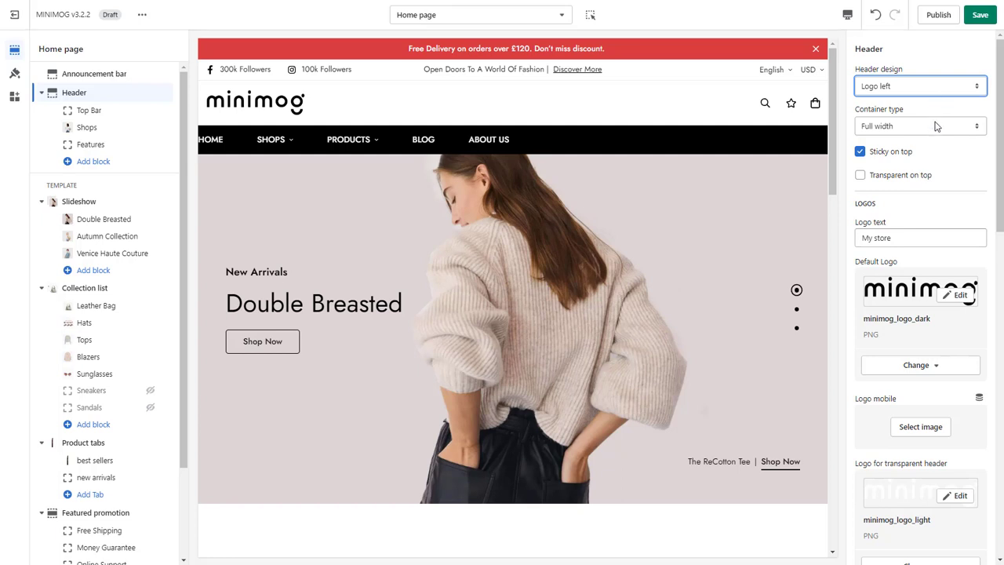
- Set the header container type to Default and the header design to Logo center 1
left_click(936, 127)
left_click(932, 139)
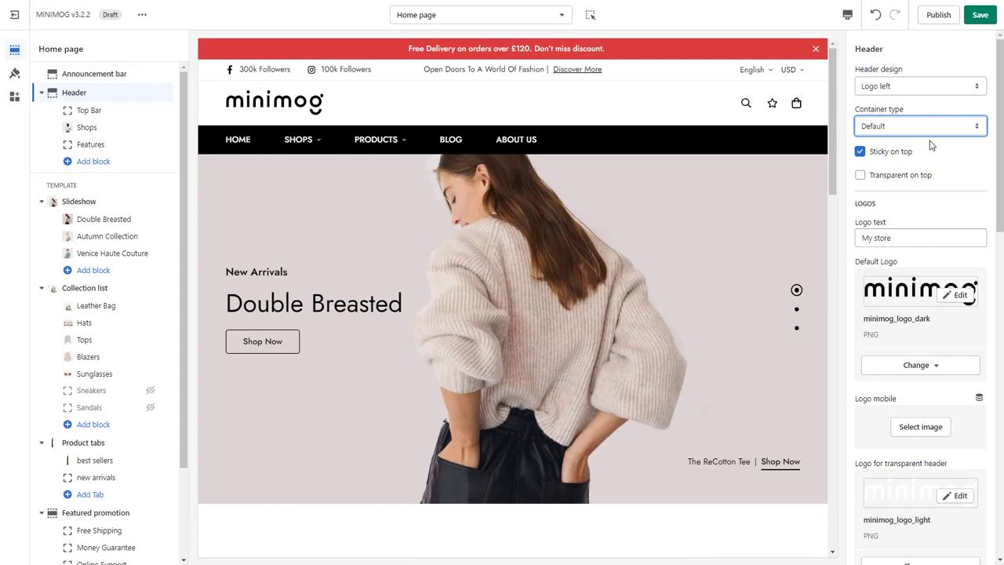
left_click(933, 87)
left_click(935, 110)
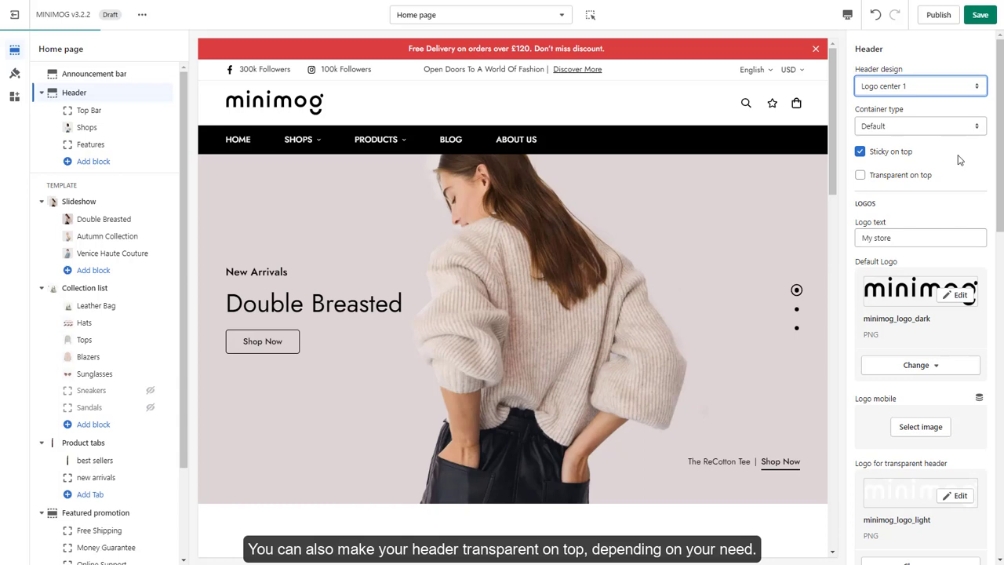
- Enable Transparent on top and set the header Search option to Show full search box
left_click(918, 179)
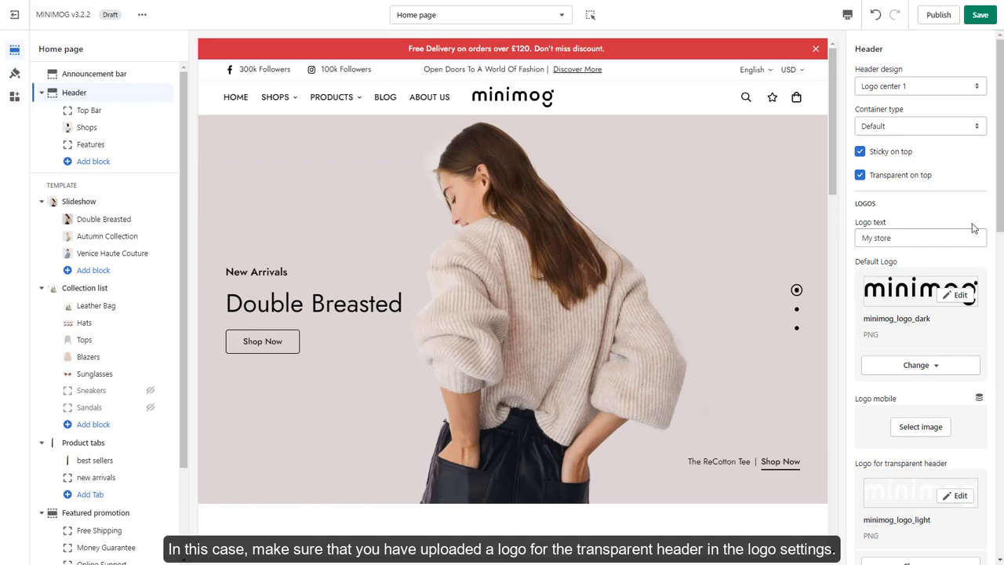
scroll(980, 229, "down", 1)
scroll(982, 229, "down", 8)
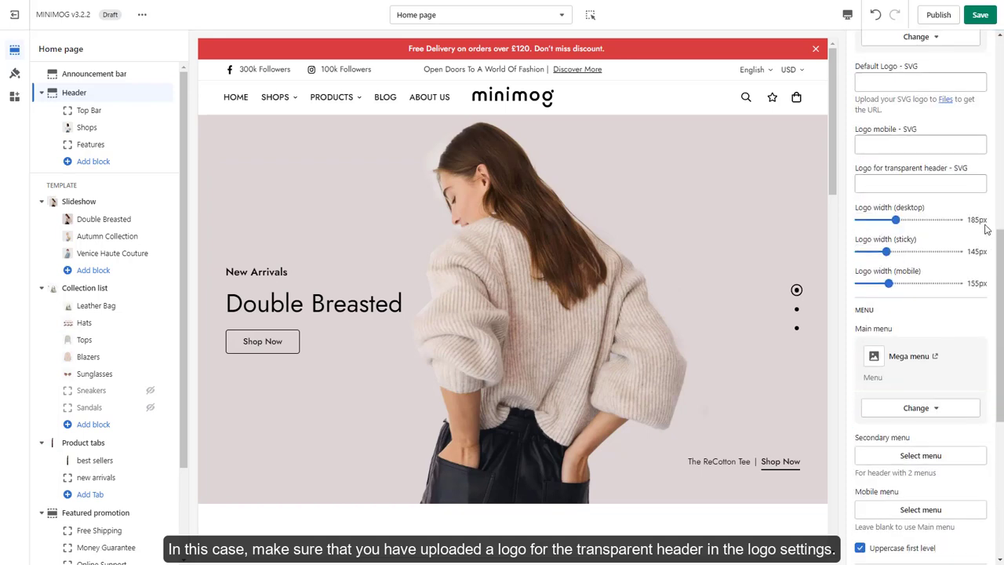
scroll(986, 229, "down", 5)
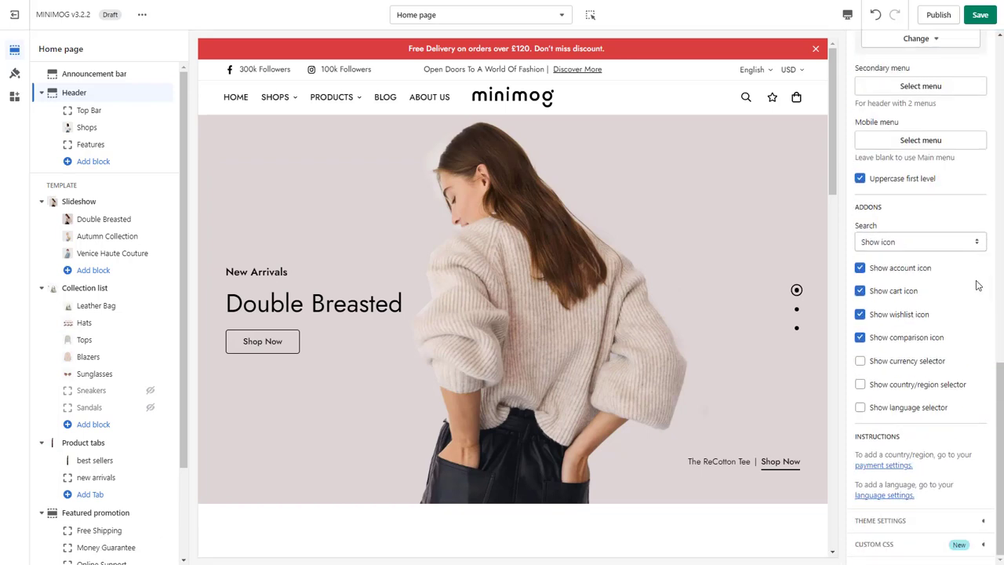
left_click(957, 243)
left_click(947, 276)
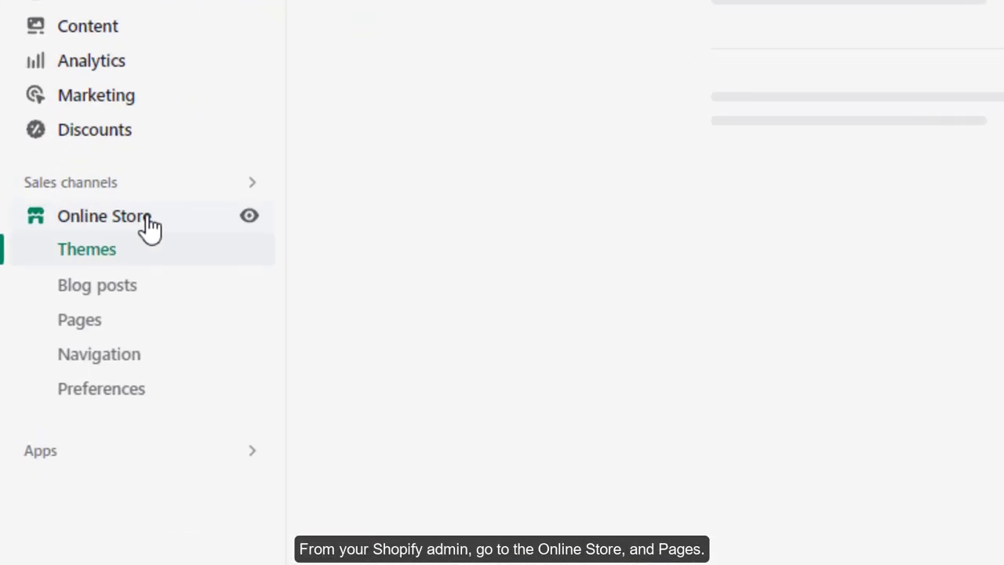
- Go to the Online Store Pages list and begin adding a new page
left_click(161, 323)
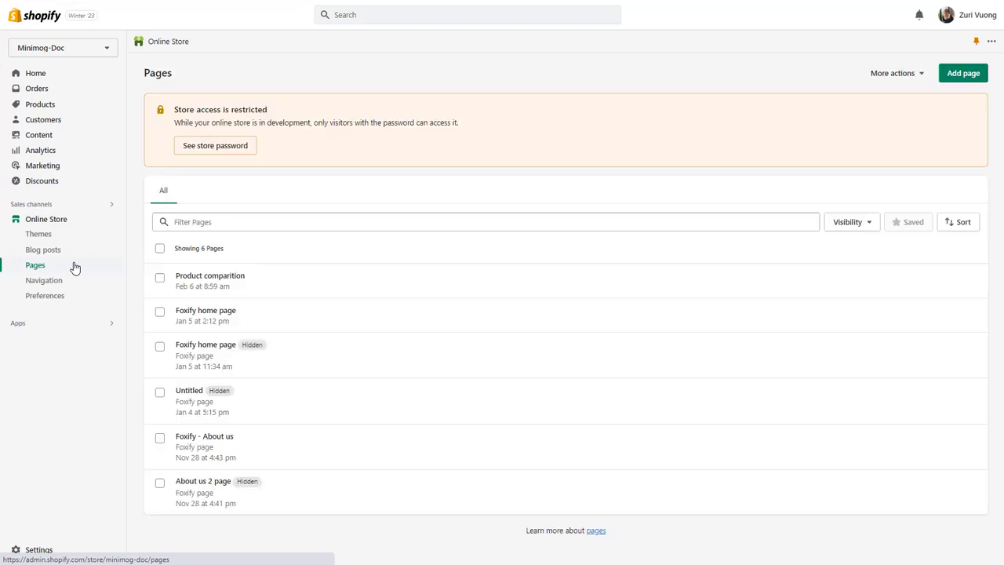
left_click(963, 74)
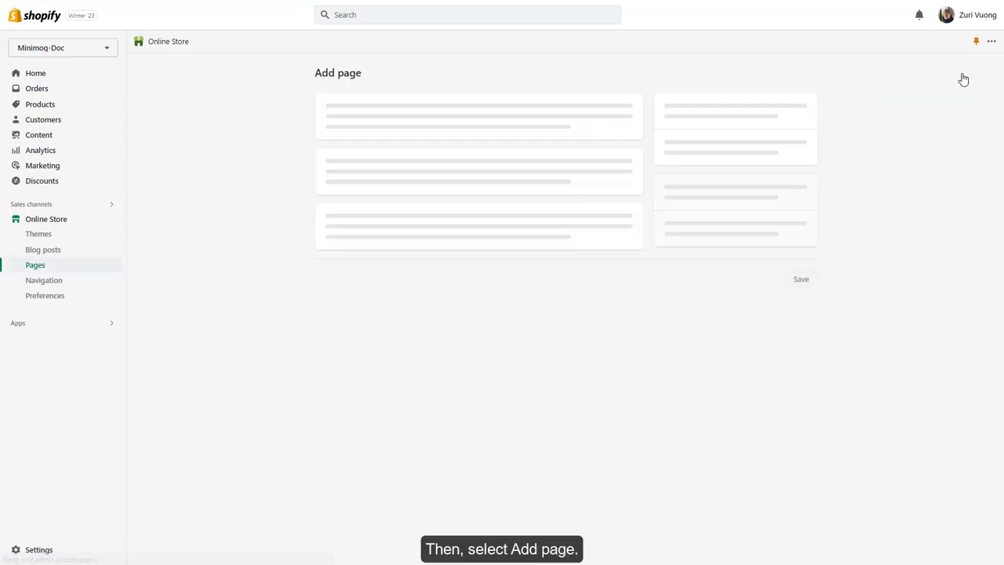
- Create and save a 'Wishlist' page using the wishlist theme template
left_click(558, 125)
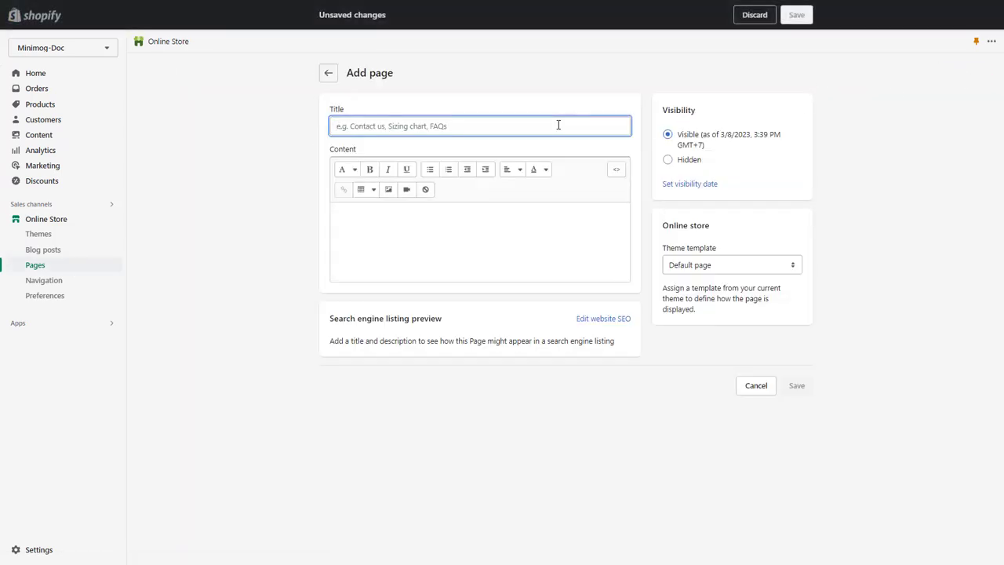
type("Wishlist")
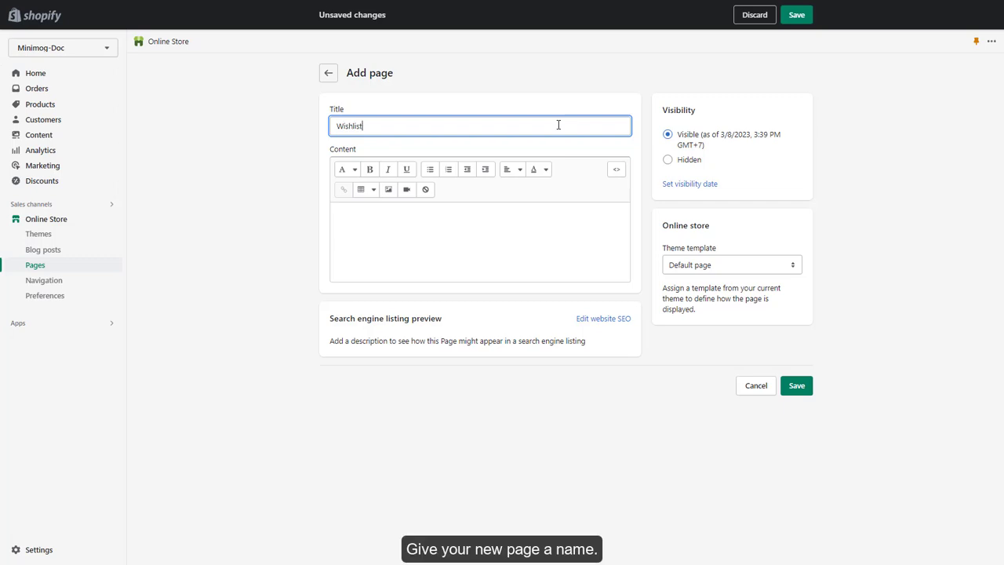
left_click(713, 264)
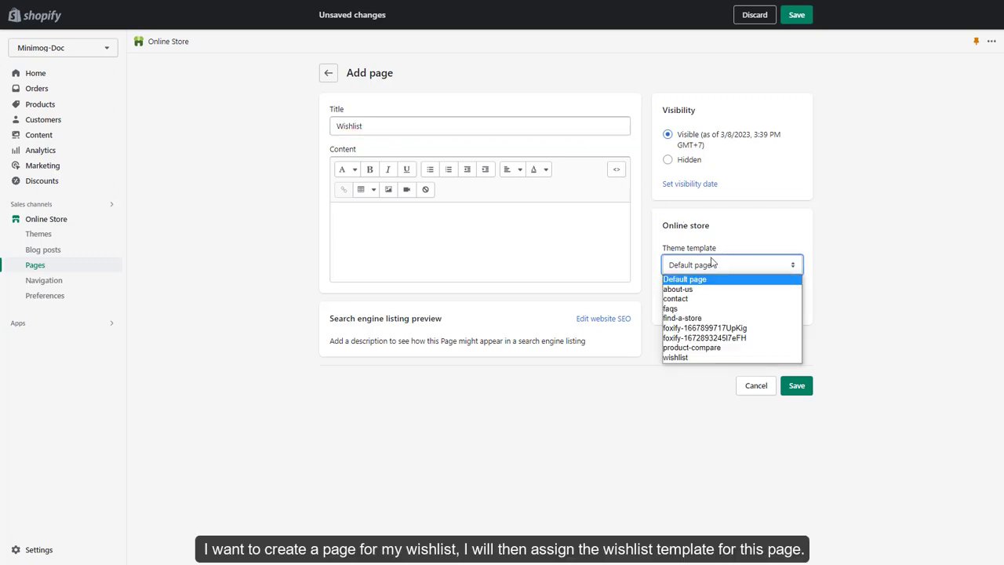
left_click(713, 356)
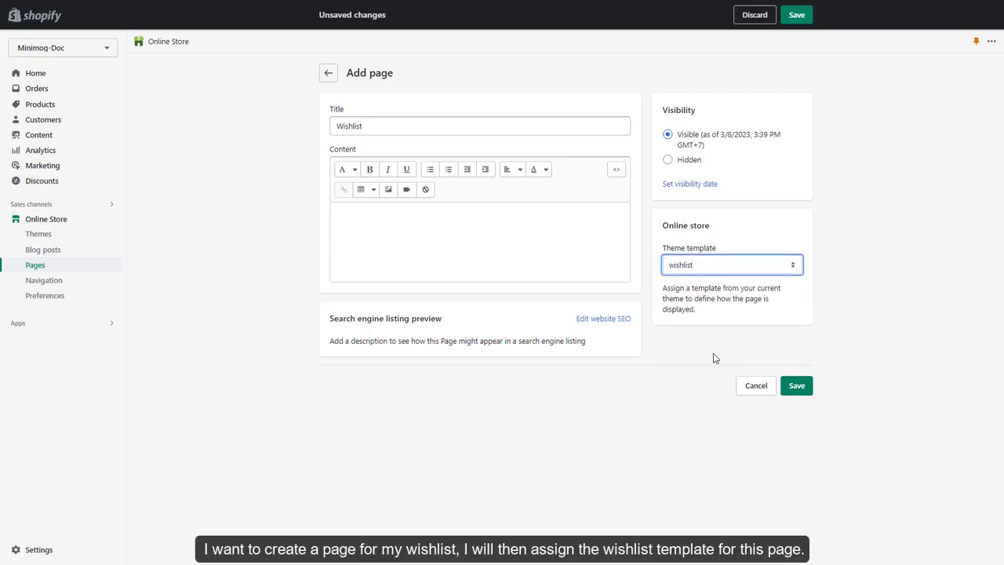
left_click(794, 385)
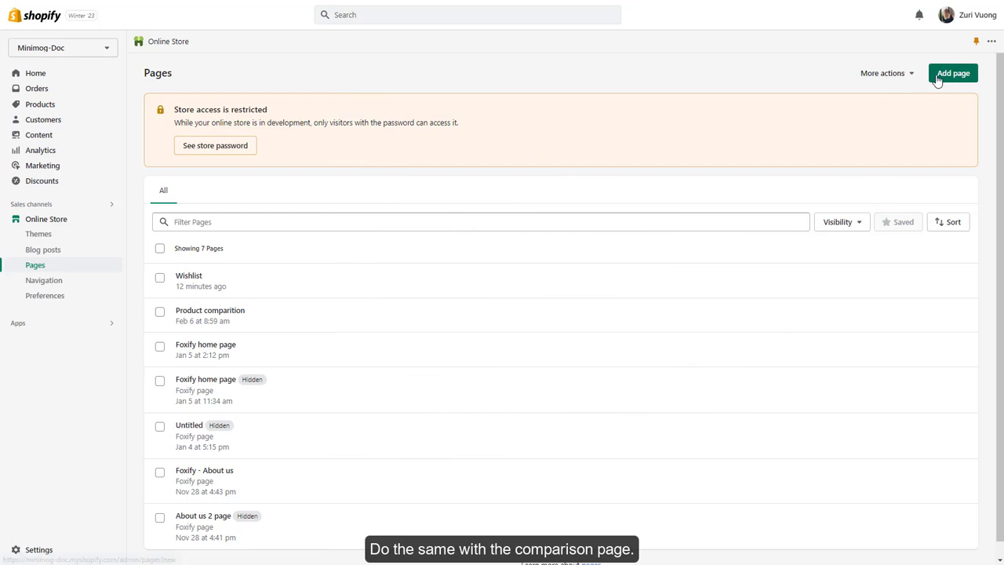
- Create and save a 'Compare' page using the product-compare theme template
left_click(947, 75)
left_click(516, 134)
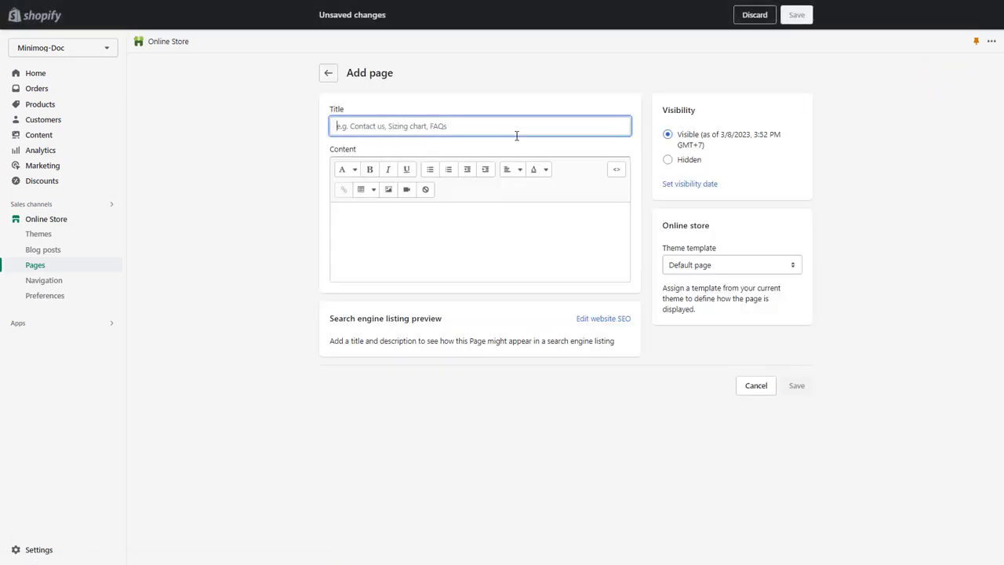
type("Compare")
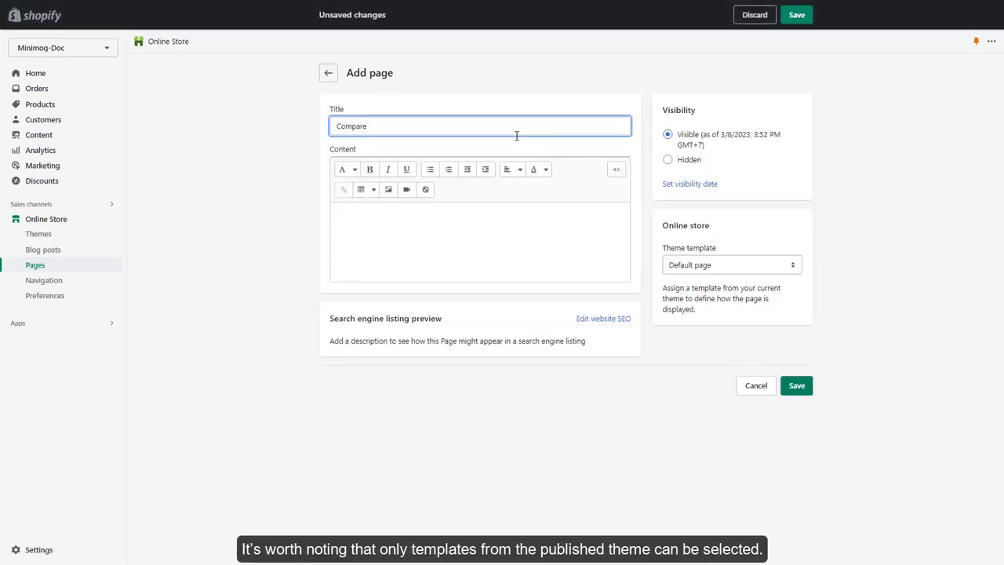
left_click(749, 265)
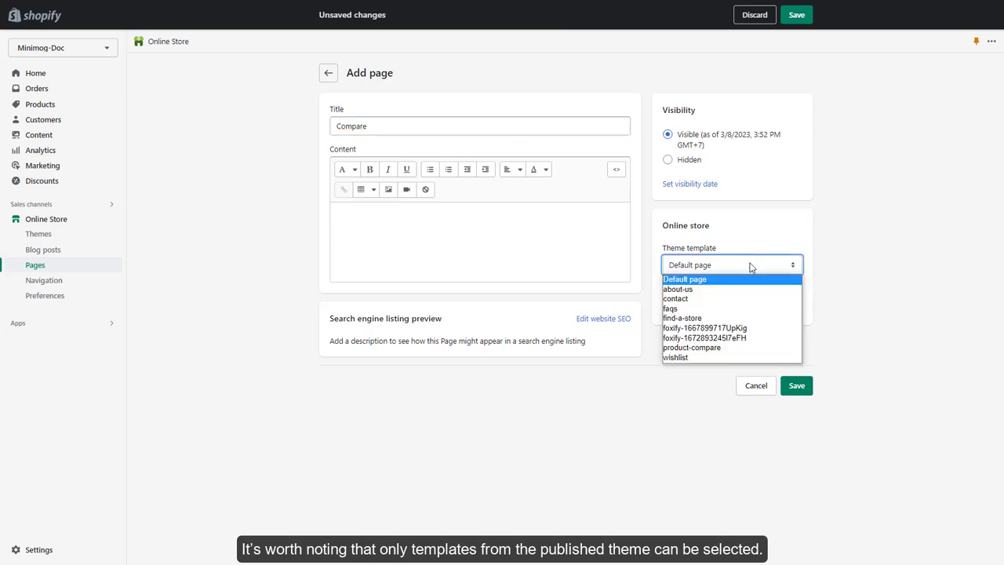
left_click(740, 350)
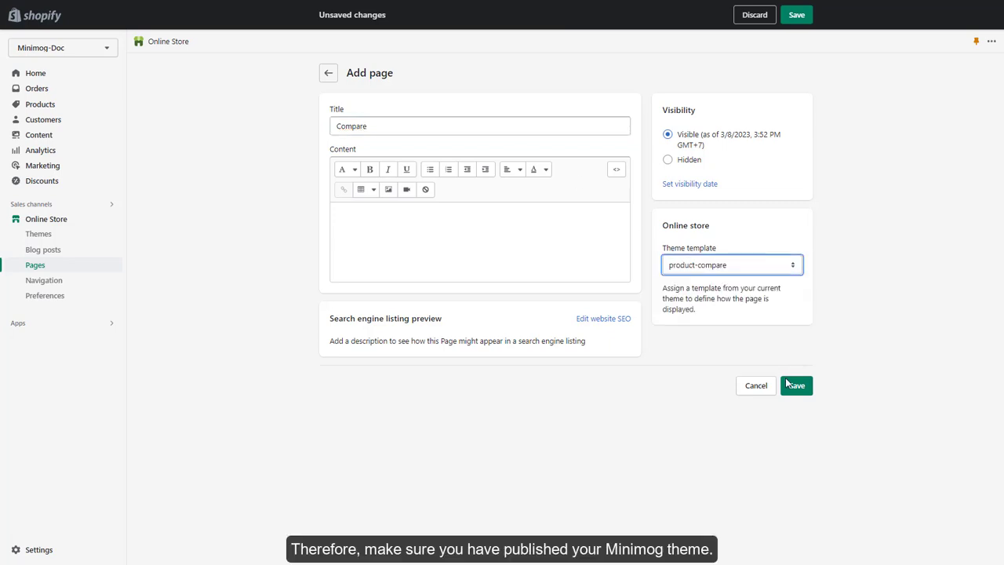
left_click(807, 392)
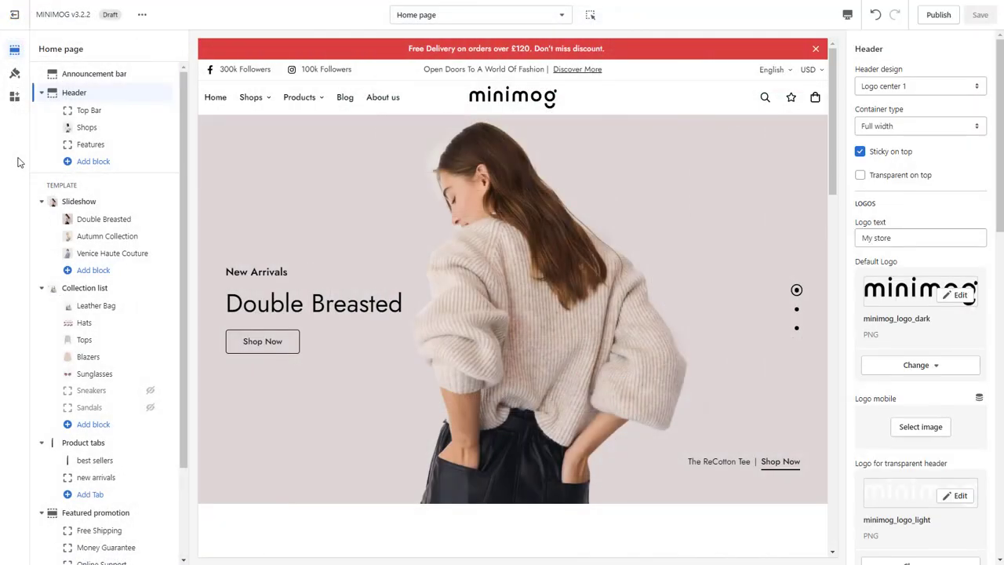
- Assign the Wishlist page as the theme's wishlist page under Additional pages
left_click(15, 73)
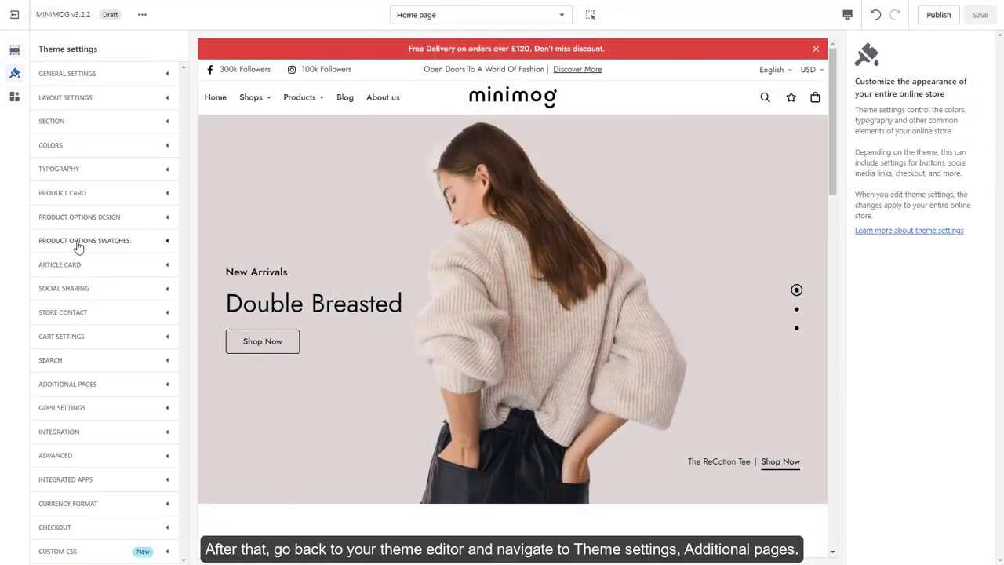
left_click(122, 383)
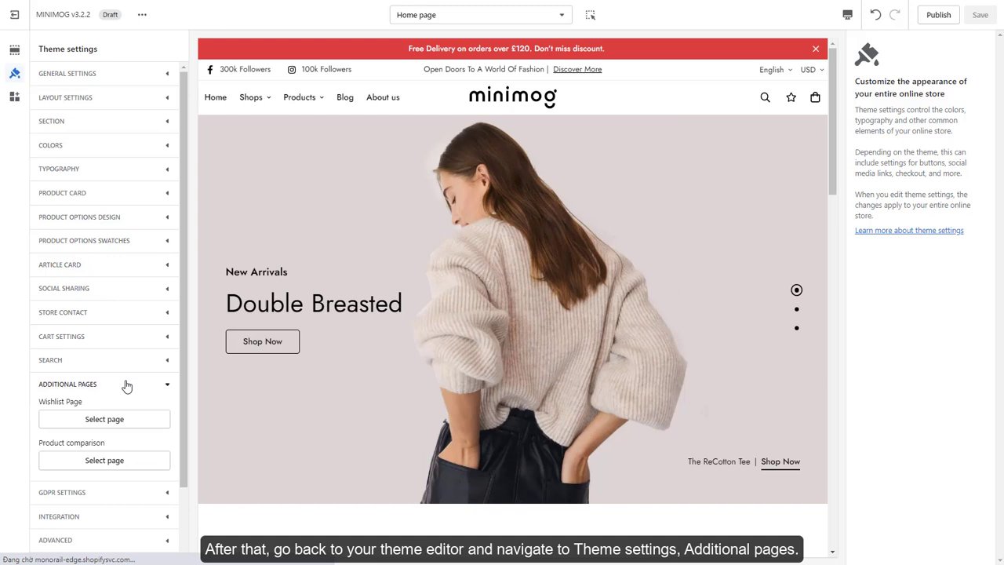
left_click(133, 421)
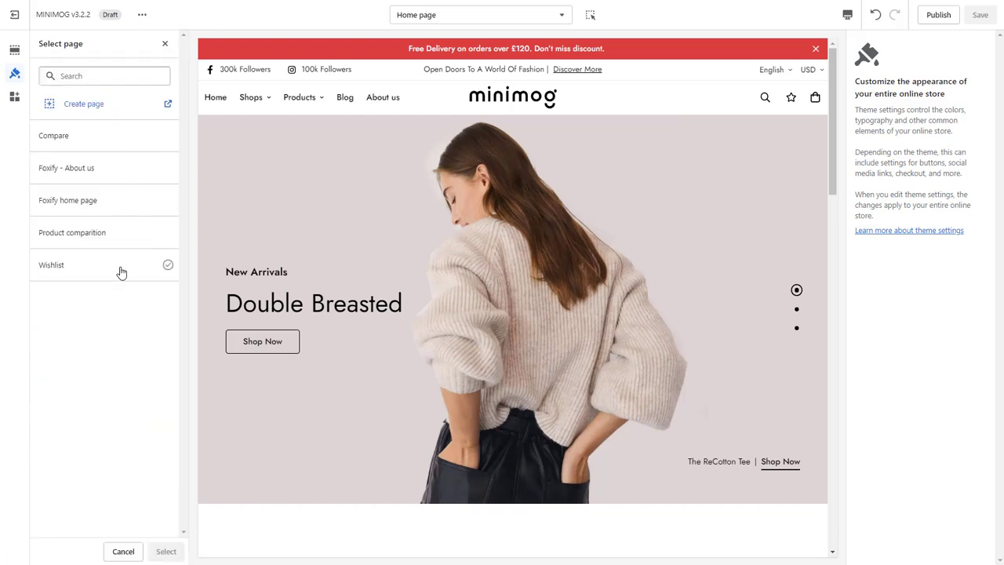
left_click(121, 272)
left_click(165, 550)
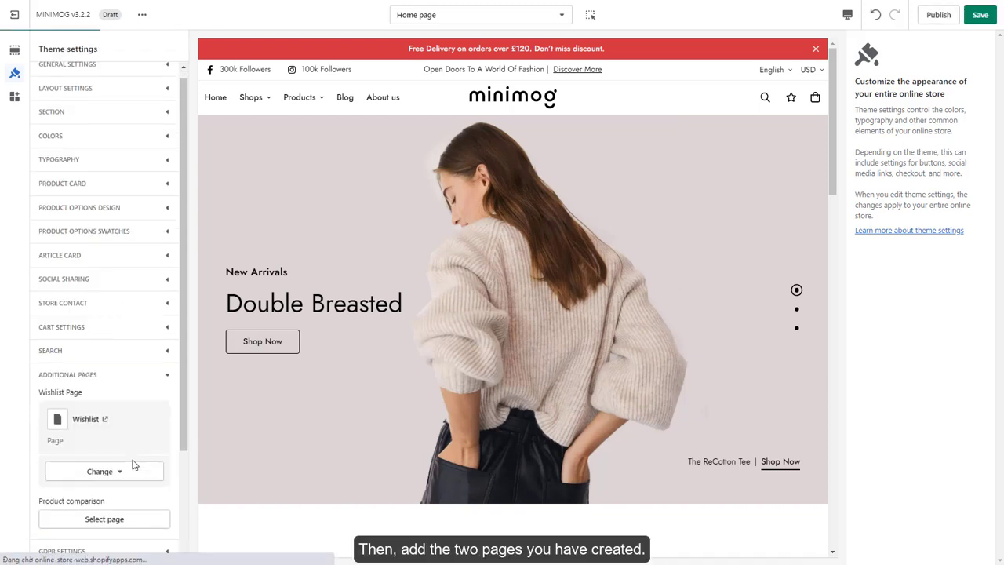
- Assign the Compare page as the product comparison page
scroll(132, 465, "down", 2)
left_click(124, 383)
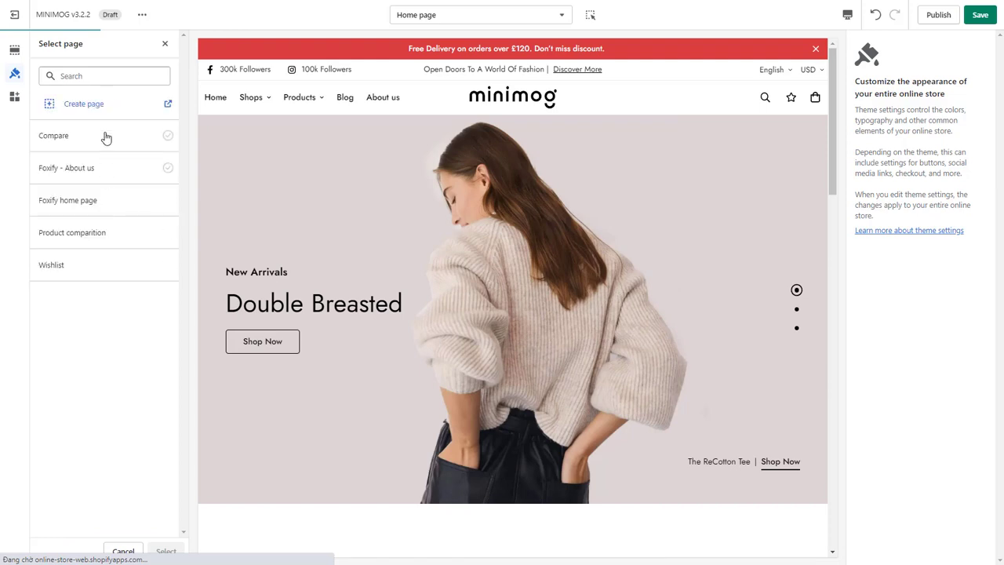
left_click(107, 138)
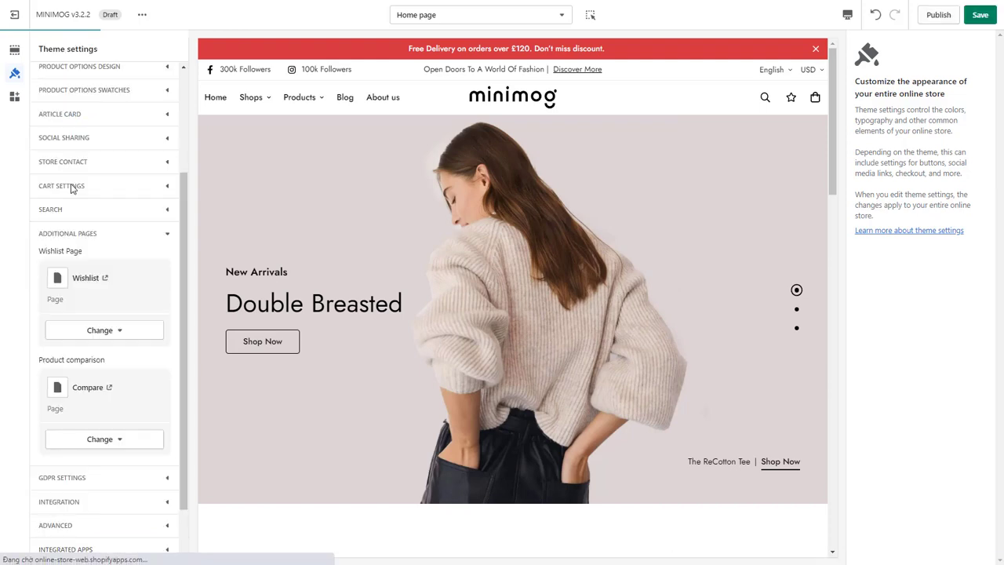
left_click(14, 47)
- Save the header with account, cart, wishlist and comparison icons all enabled
scroll(956, 276, "down", 5)
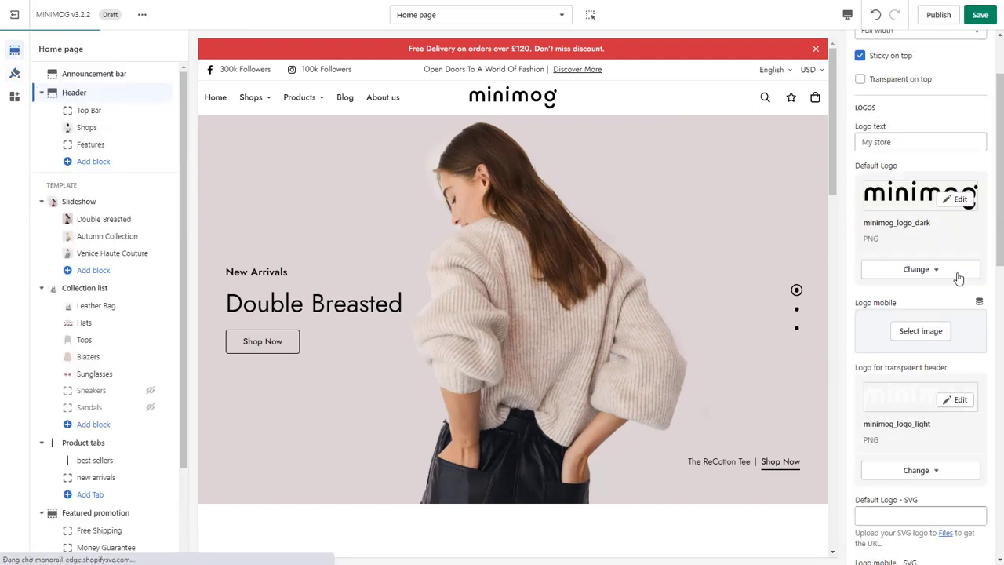
scroll(936, 374, "down", 5)
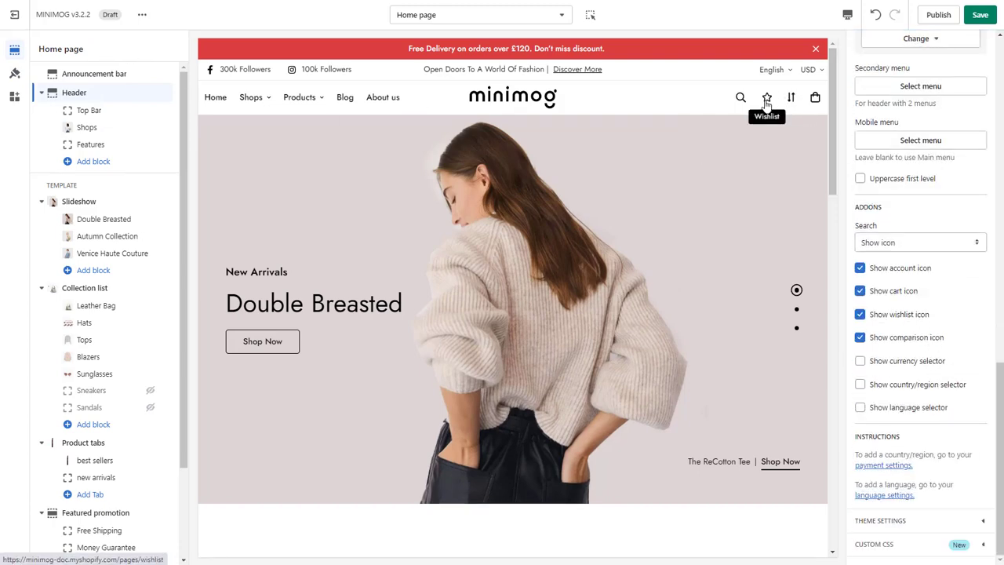
left_click(979, 15)
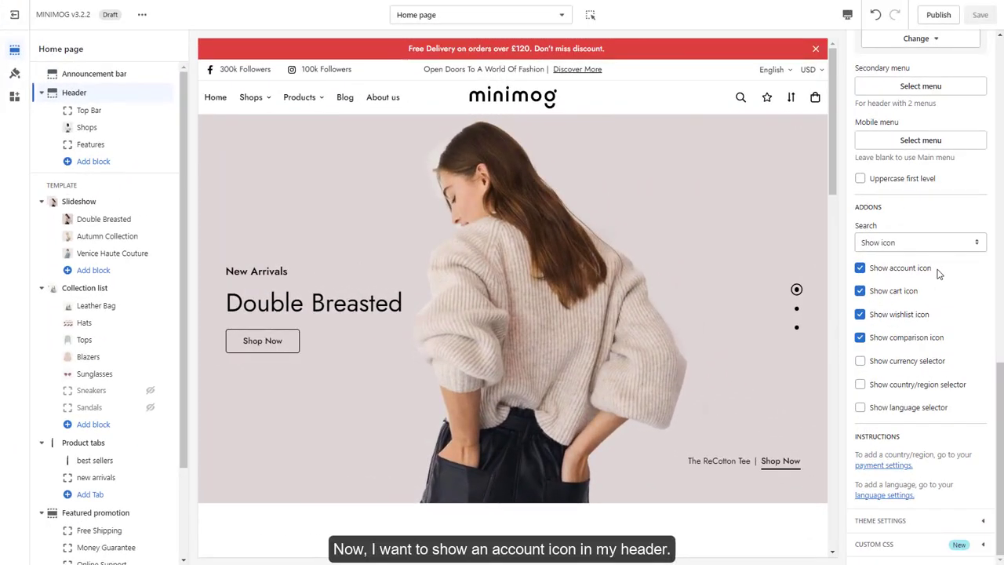
- Highlight the Show account icon option text in the header Addons
left_click_drag(939, 272, 869, 275)
left_click(870, 276)
triple_click(870, 276)
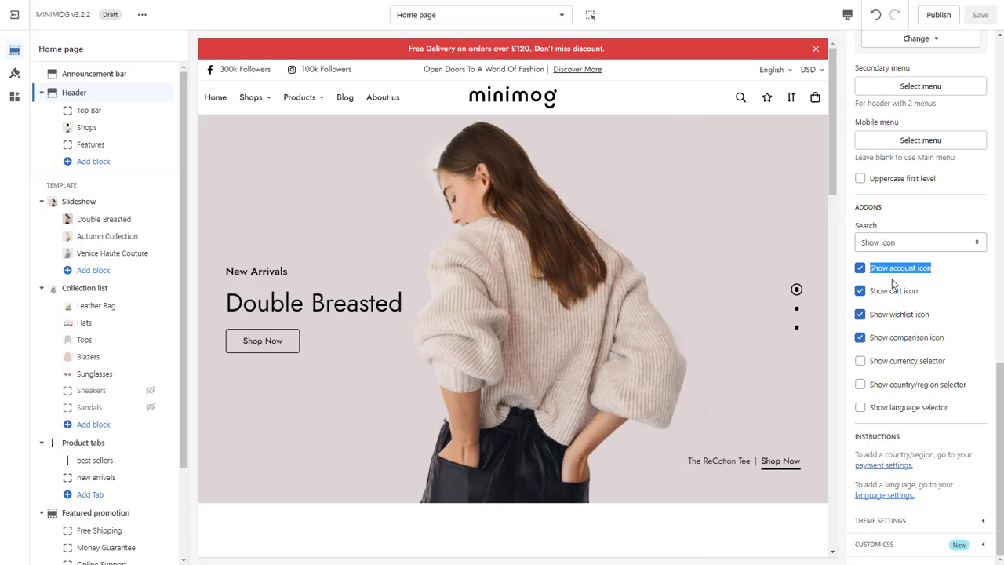
left_click(892, 283)
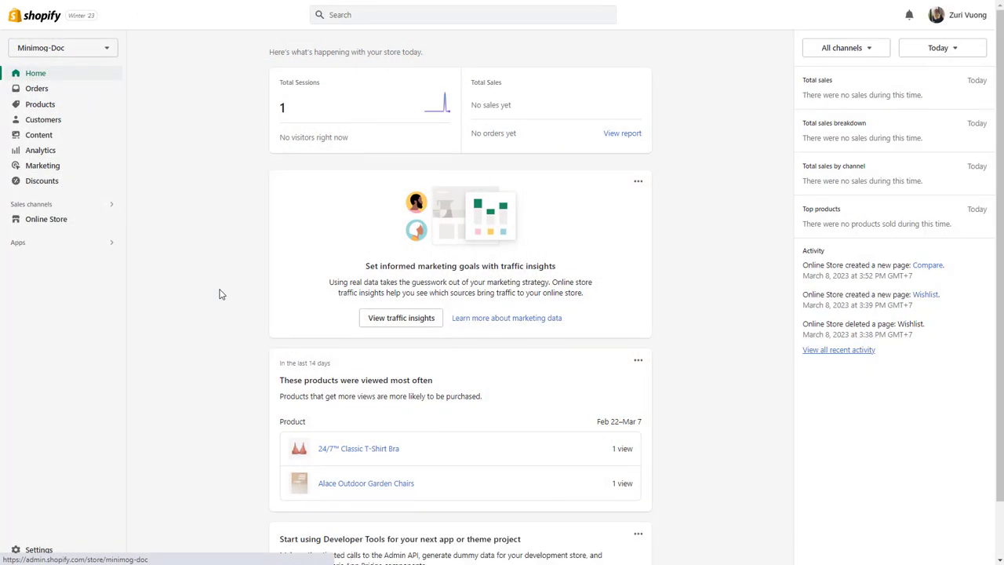
- Enable classic customer accounts with a login link in header and checkout, and save
left_click(41, 549)
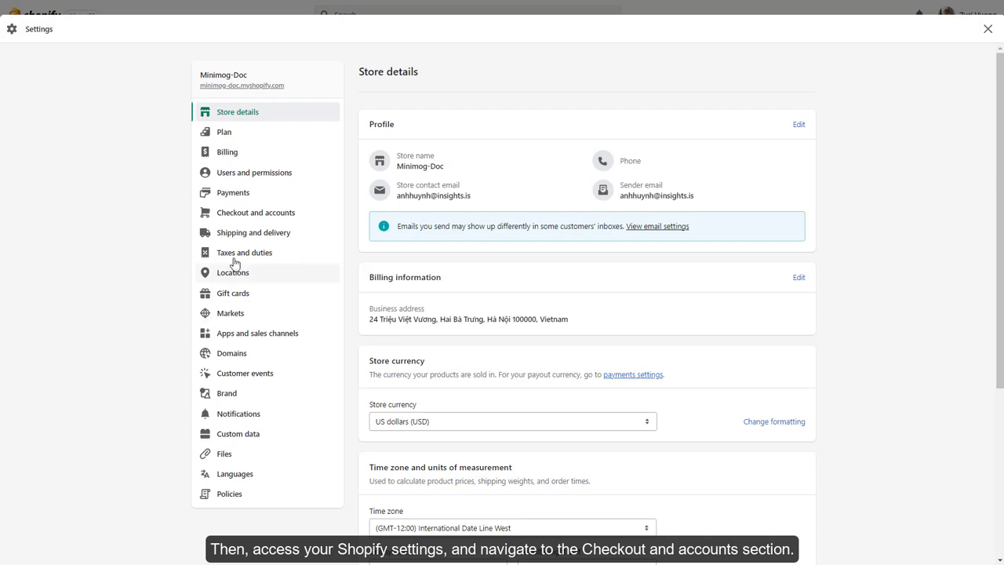
left_click(302, 218)
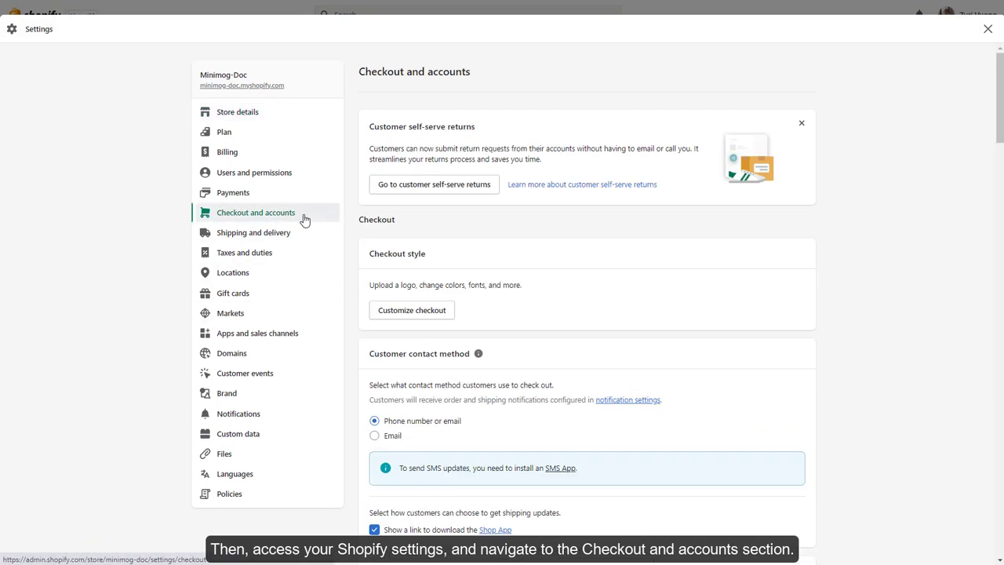
scroll(396, 401, "down", 8)
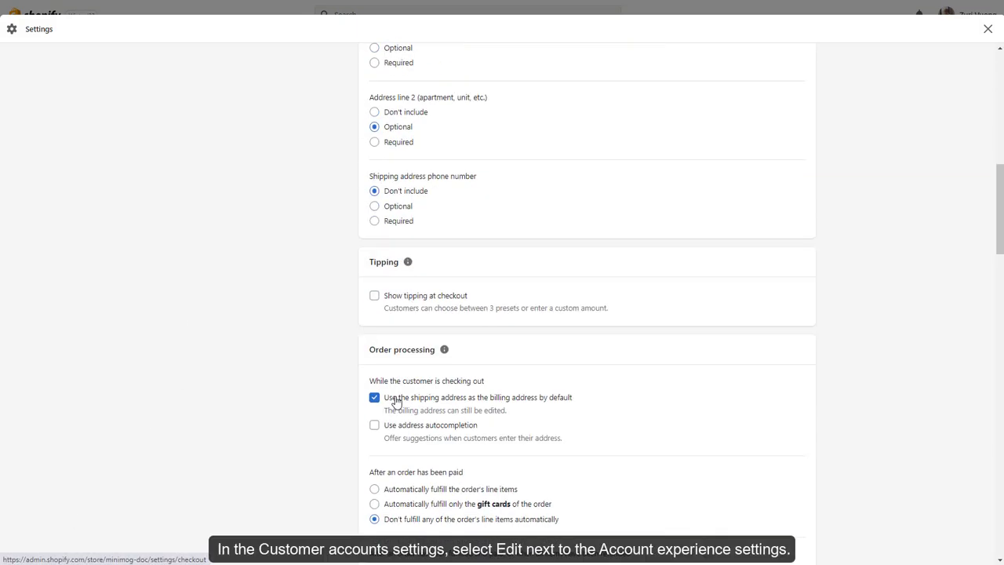
scroll(397, 401, "down", 10)
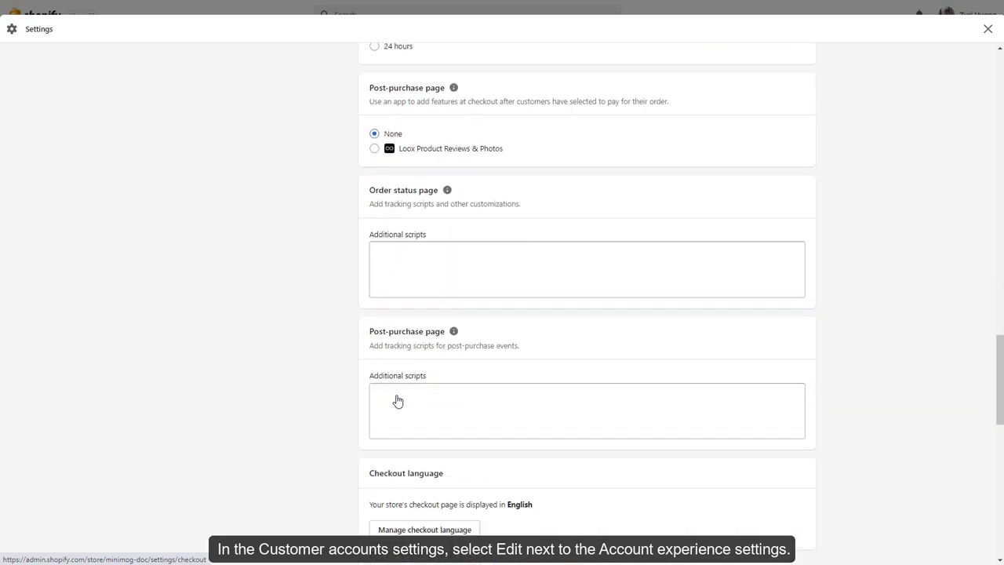
scroll(398, 401, "down", 6)
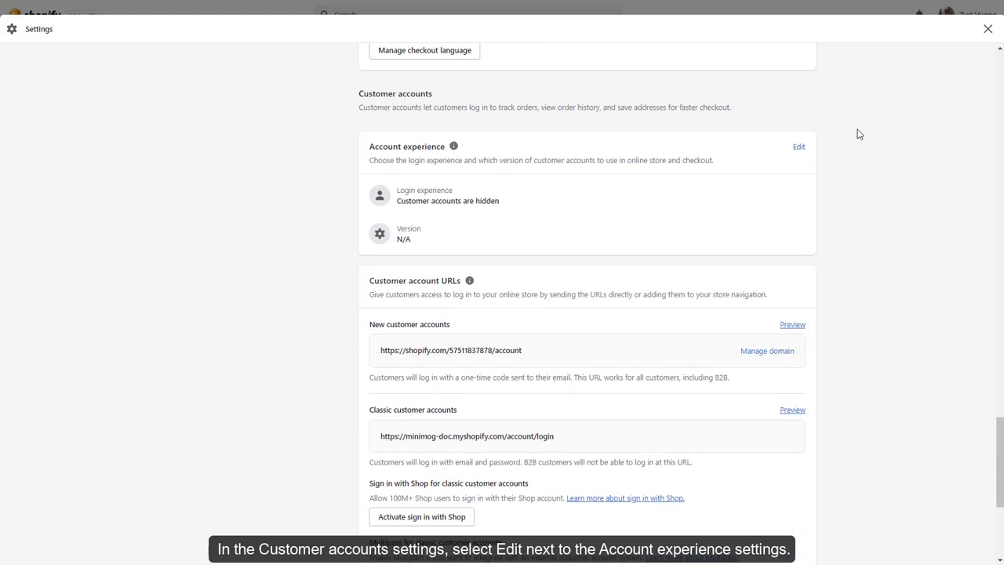
left_click(798, 148)
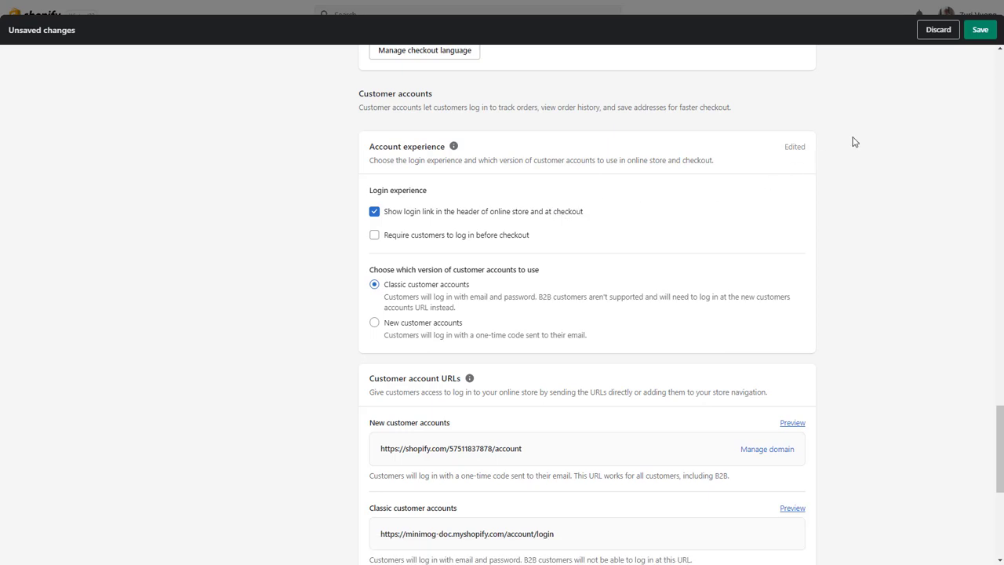
left_click(972, 34)
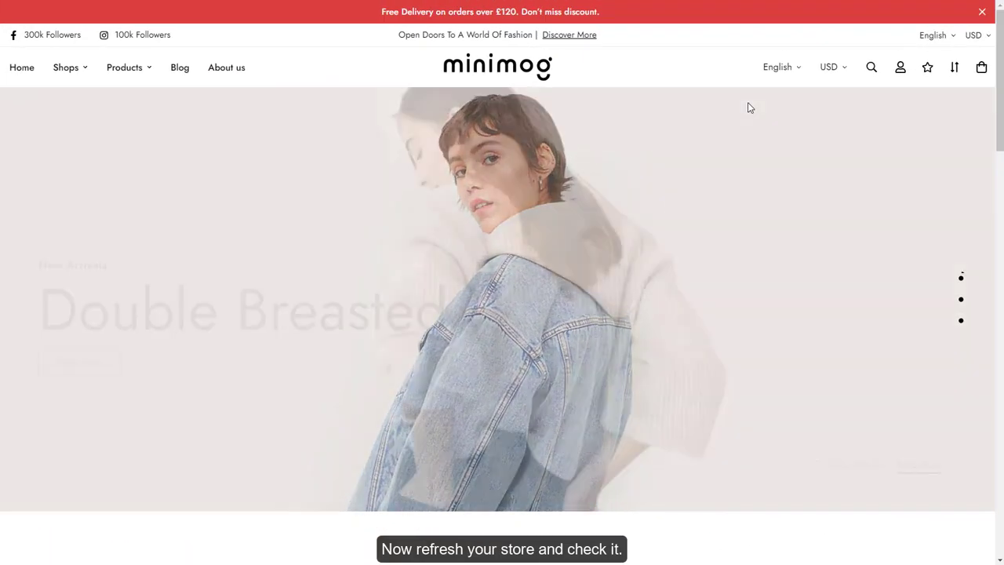
- Review the storefront's English language and USD currency dropdown options
left_click(799, 69)
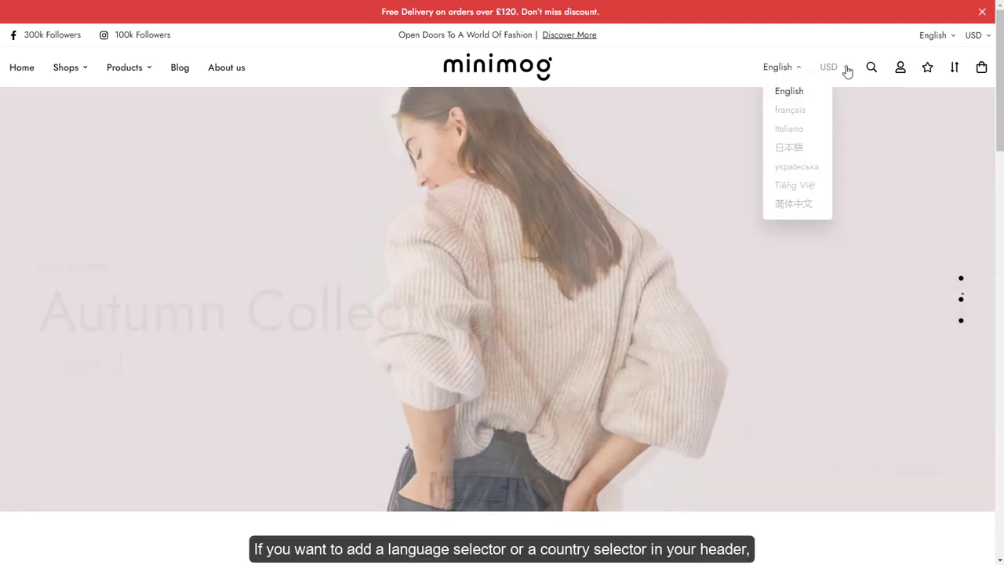
left_click(844, 69)
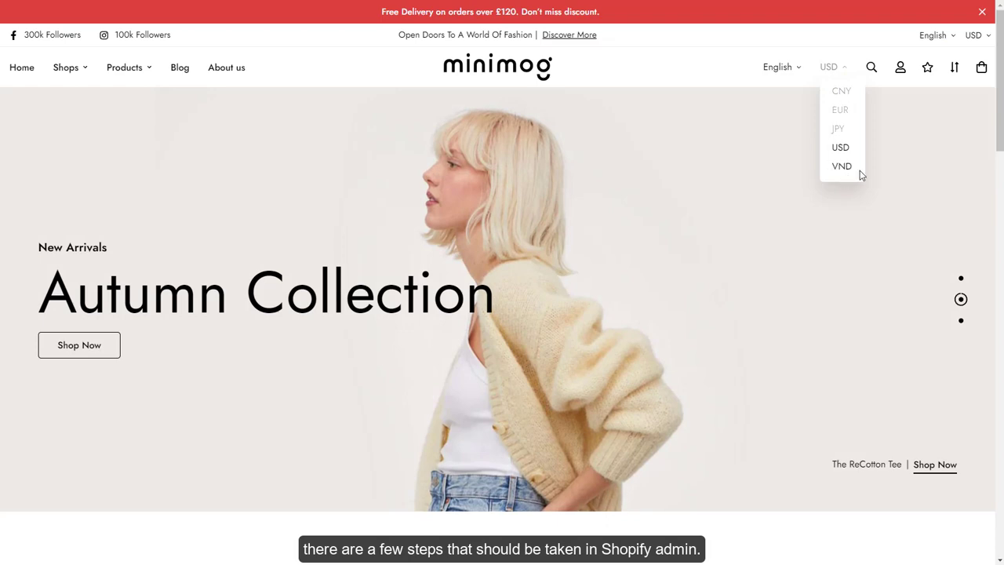
left_click(799, 70)
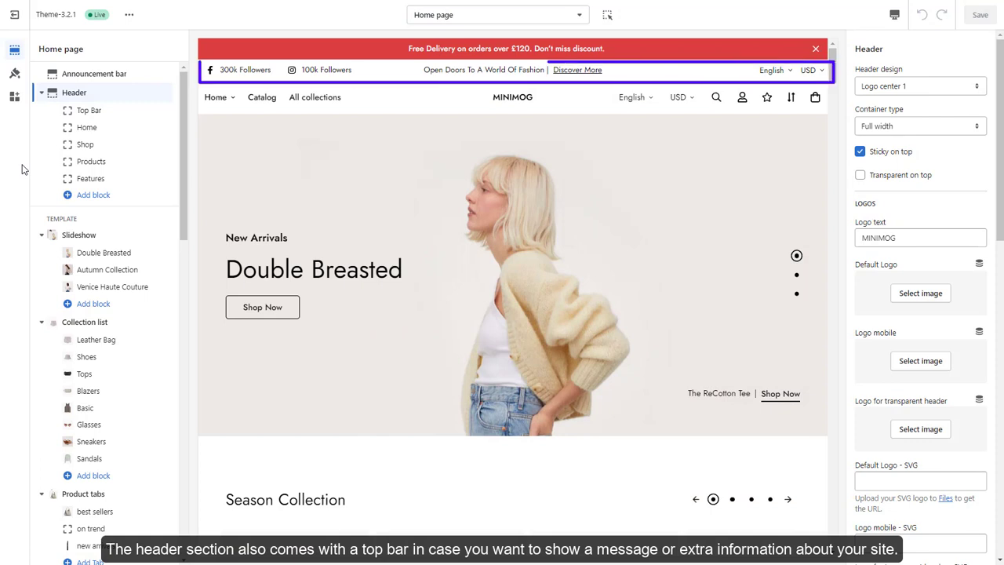
- In the Top Bar block, enable phone number and Find a Store link, disable social links
left_click(89, 110)
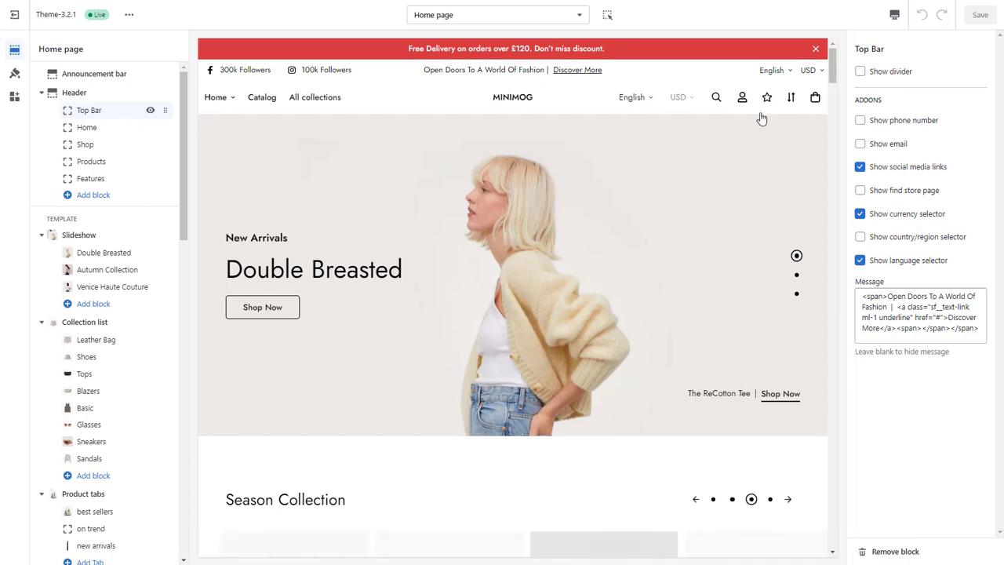
left_click(899, 124)
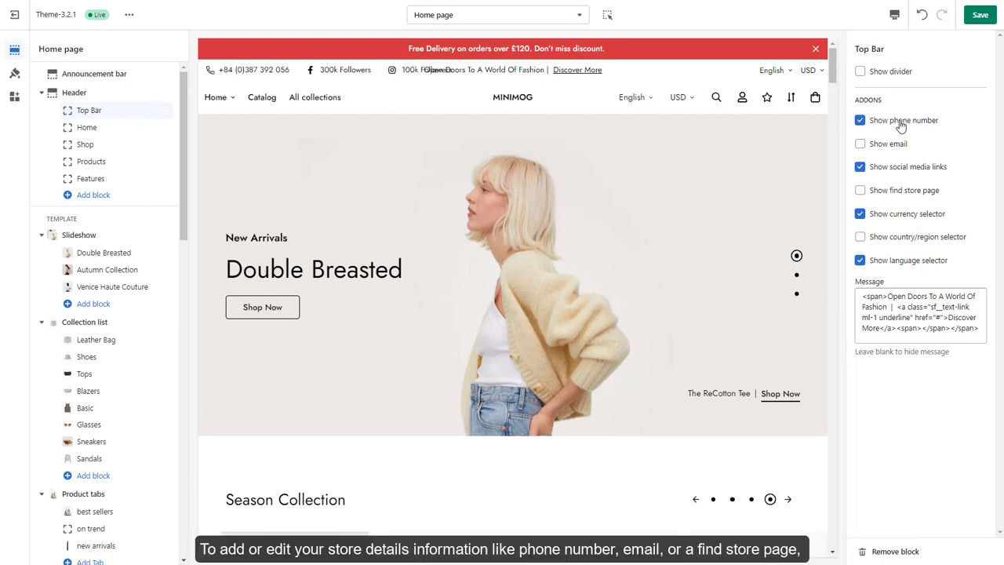
left_click(907, 169)
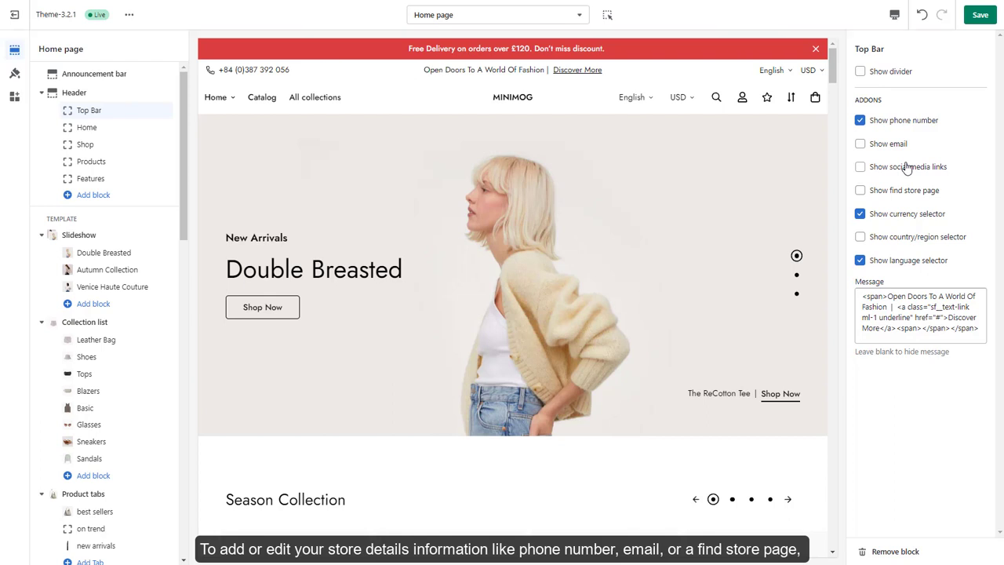
left_click(907, 191)
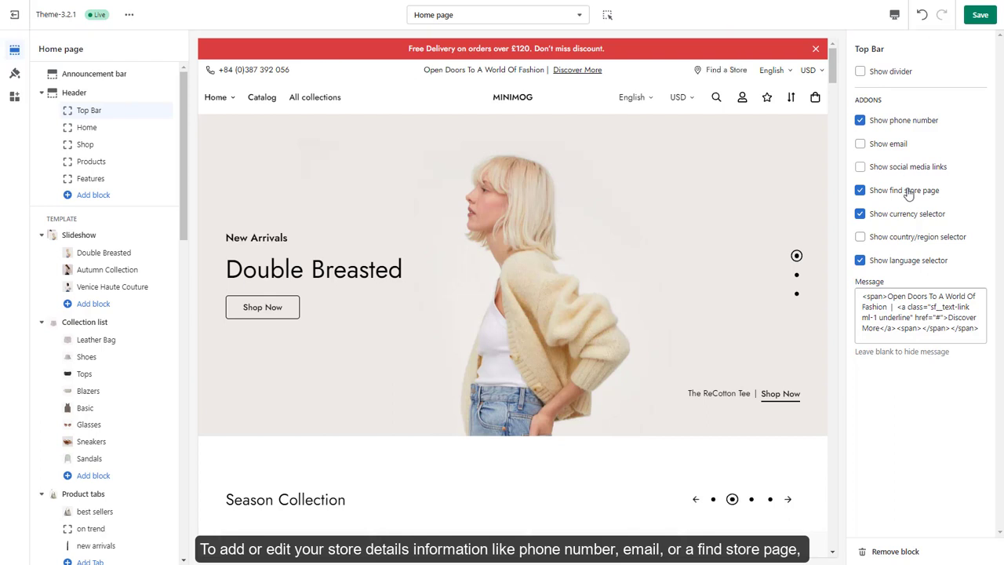
- Expand Store contact in Theme settings to show phone, email, find-store and social fields
left_click(15, 73)
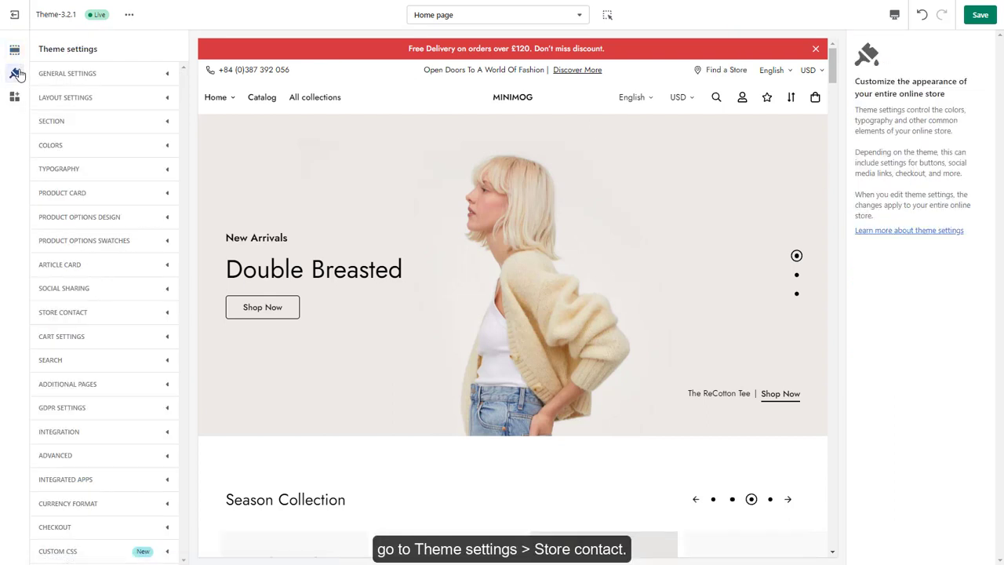
left_click(130, 314)
scroll(134, 315, "down", 3)
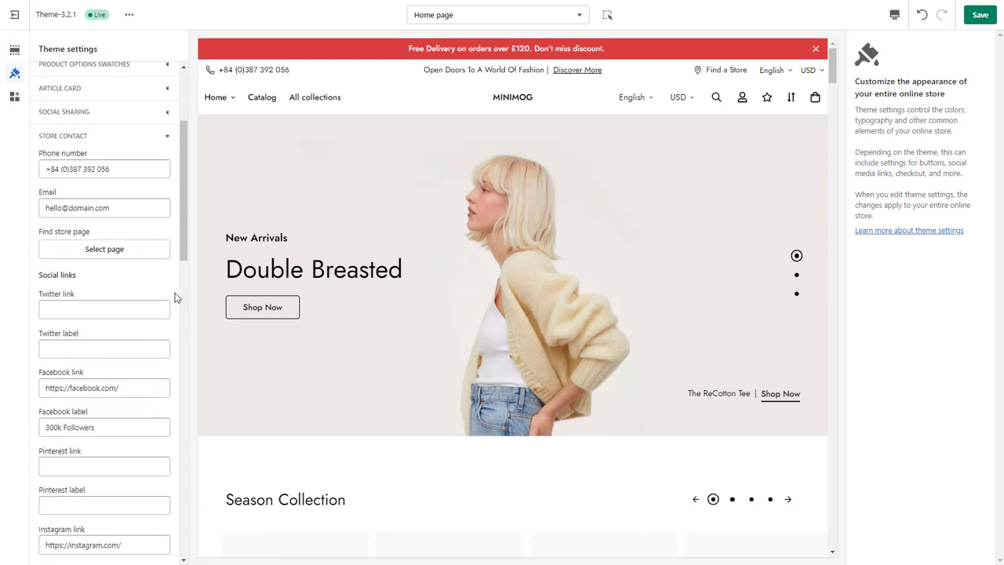